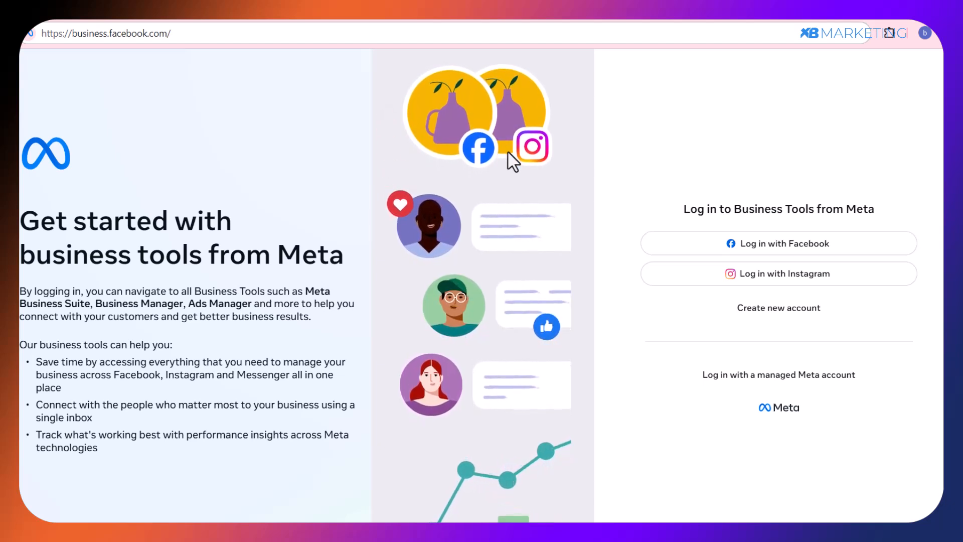
Look through the ad sets, ads and campaigns levels of the Meta Ads Manager account, ending on the campaigns level.
key("alt+Tab")
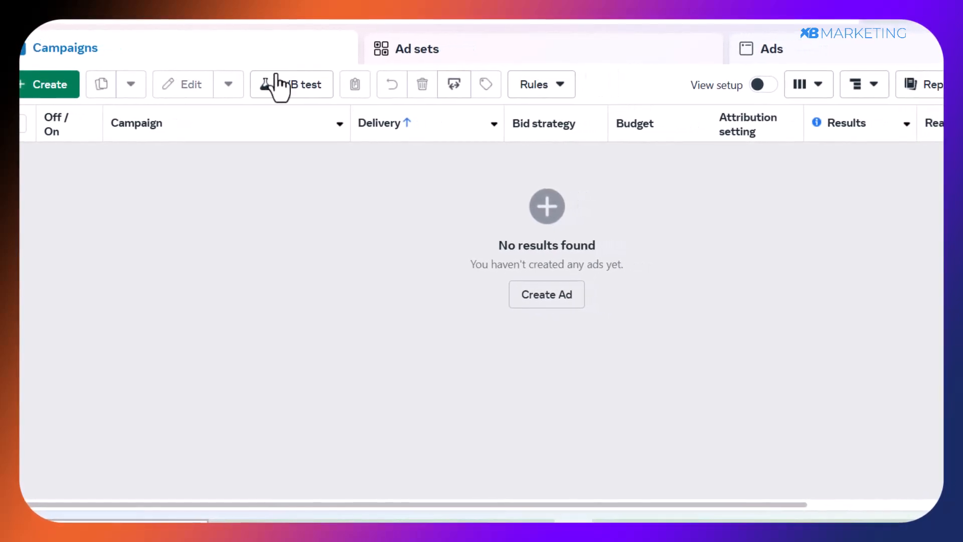
left_click(461, 59)
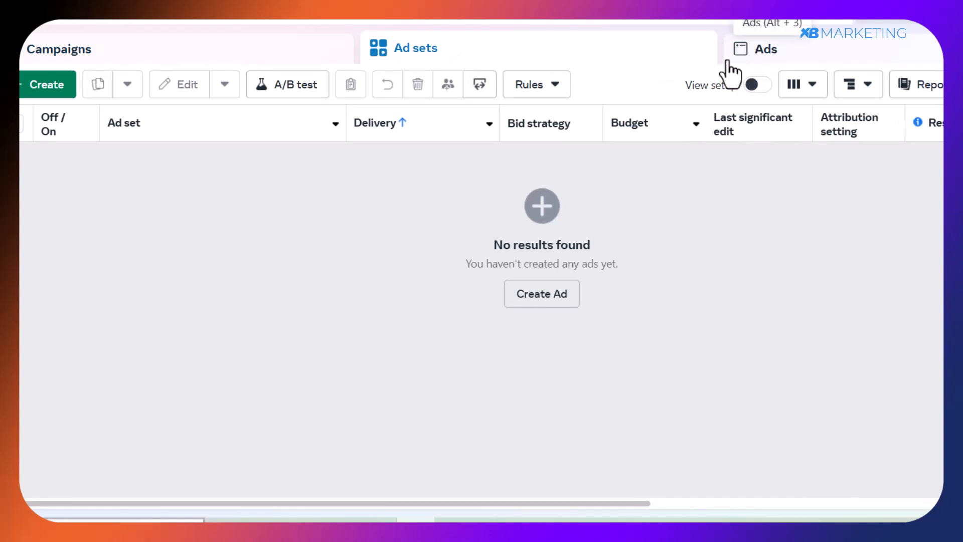
left_click(743, 61)
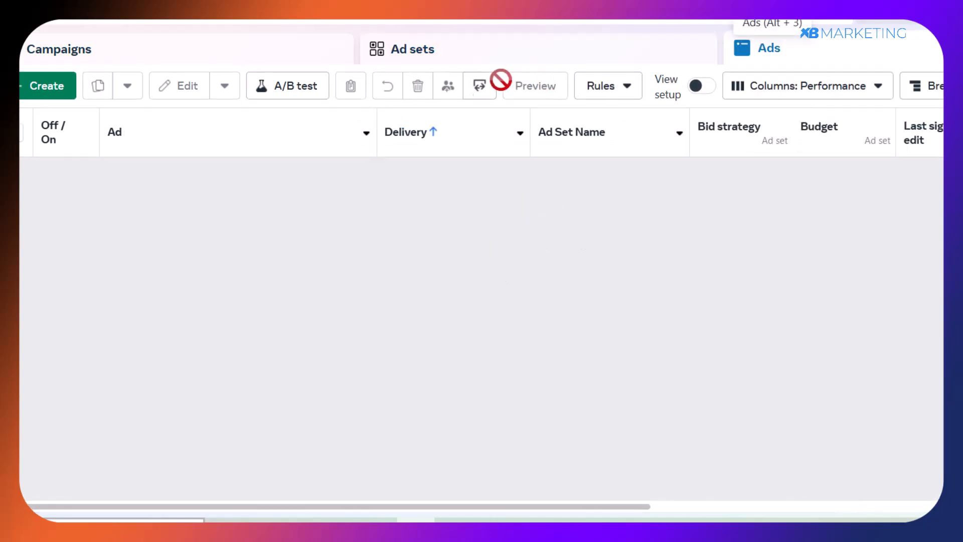
left_click(247, 50)
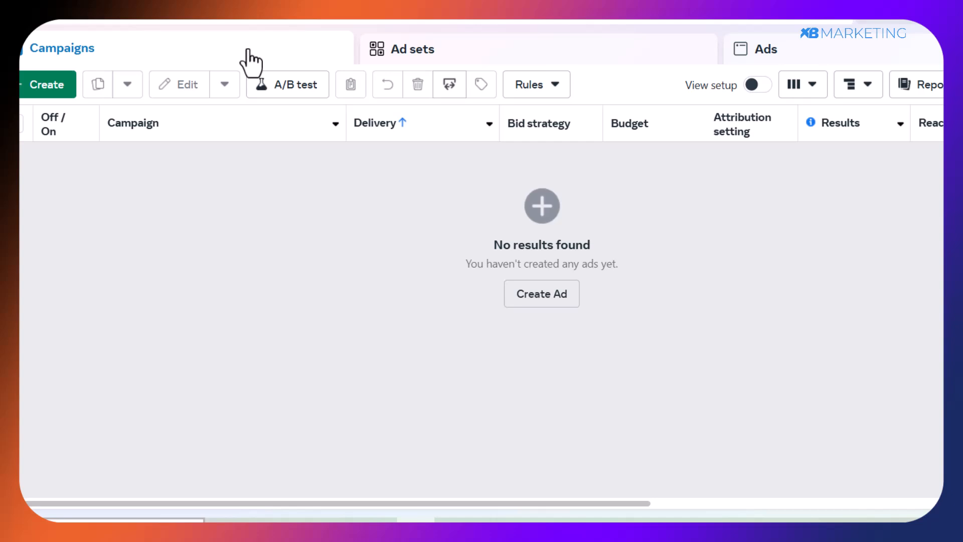
Start a new campaign with the Sales objective and the manual sales campaign setup.
left_click(552, 298)
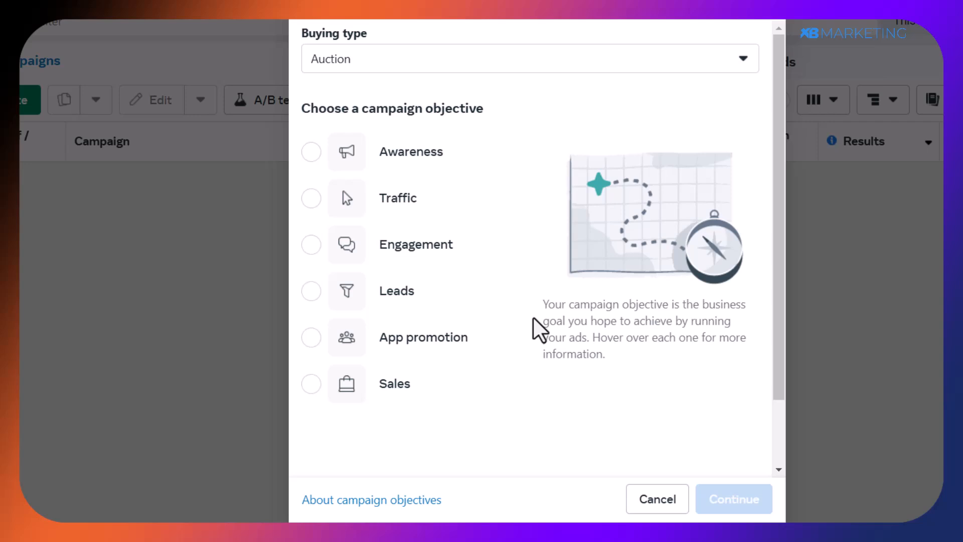
mouse_move(392, 150)
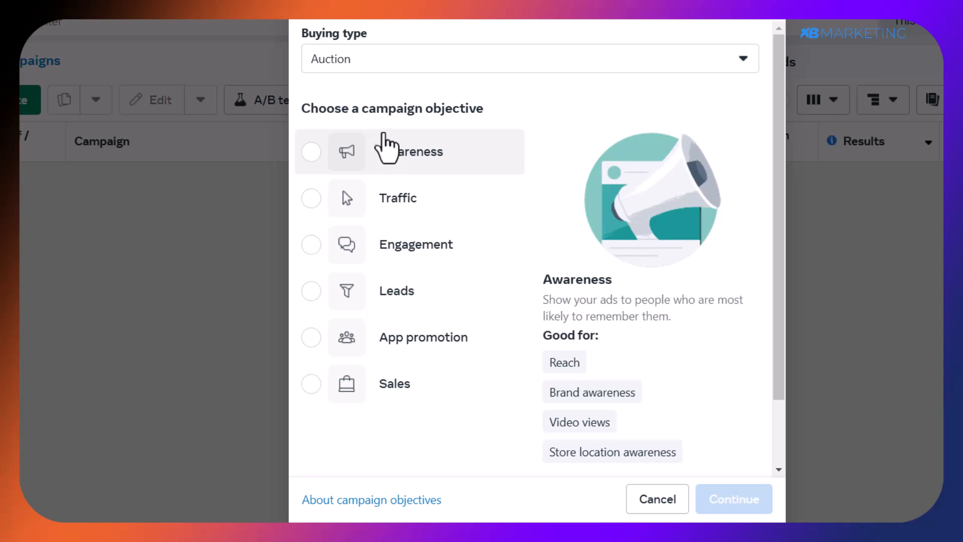
mouse_move(401, 201)
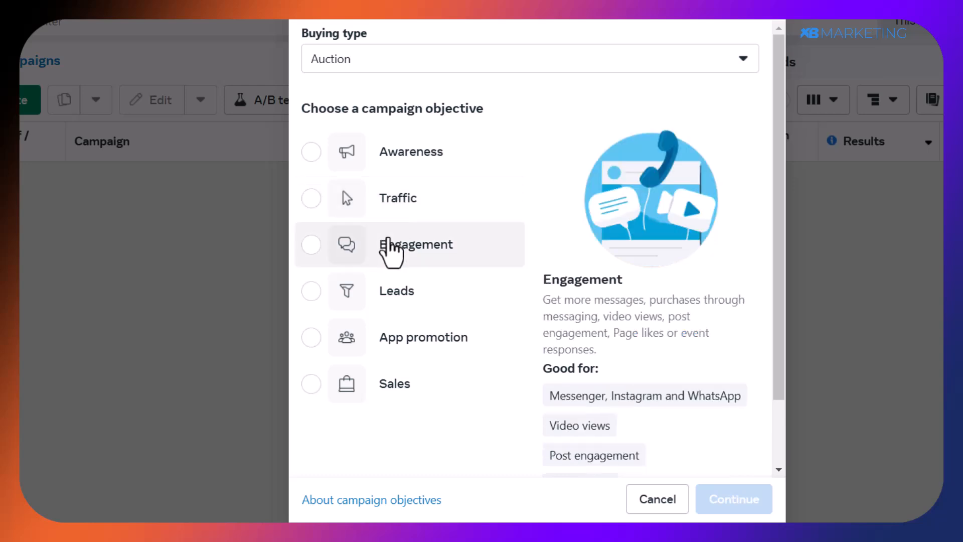
mouse_move(430, 296)
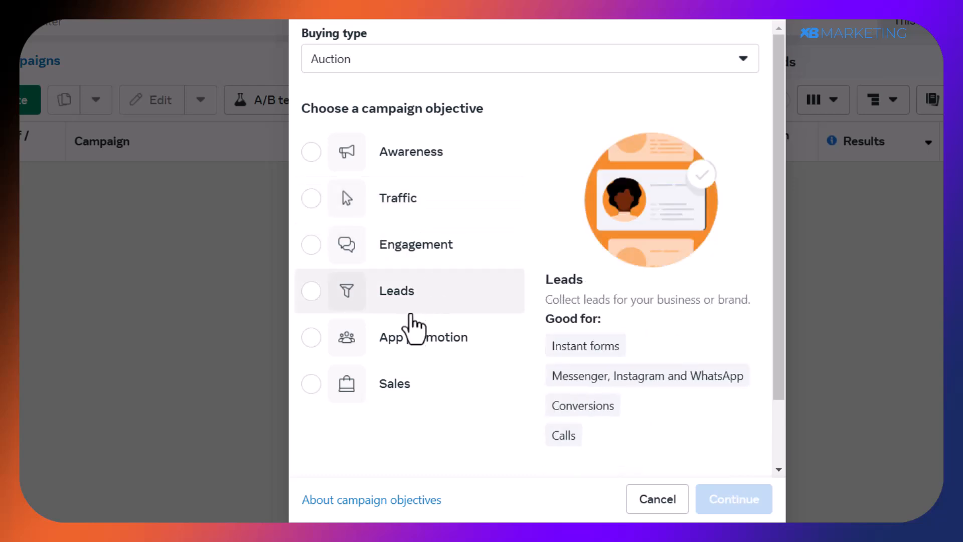
mouse_move(402, 408)
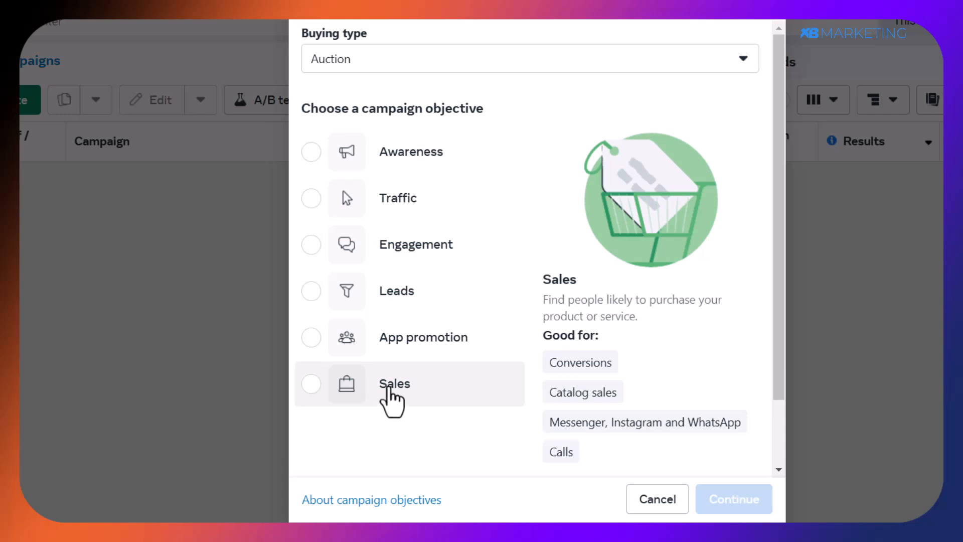
left_click(392, 400)
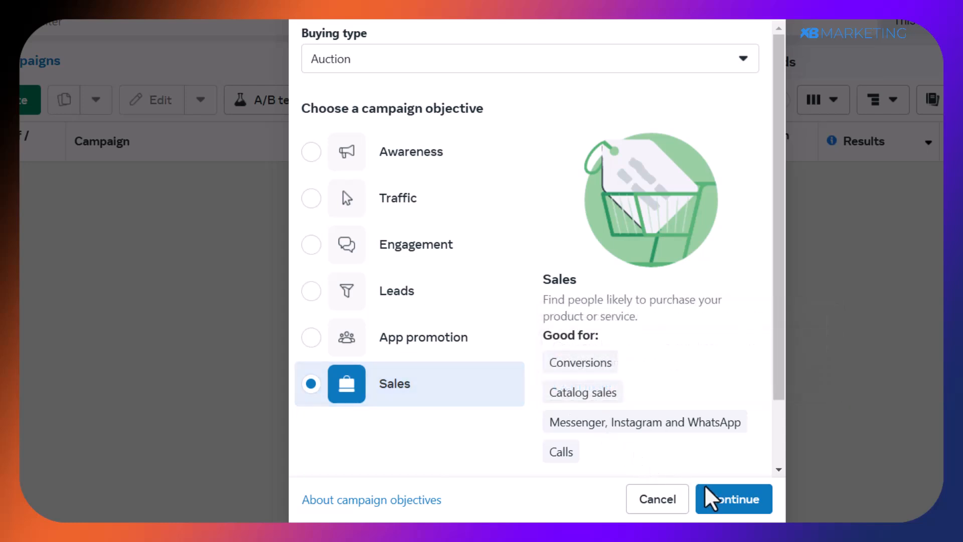
left_click(714, 502)
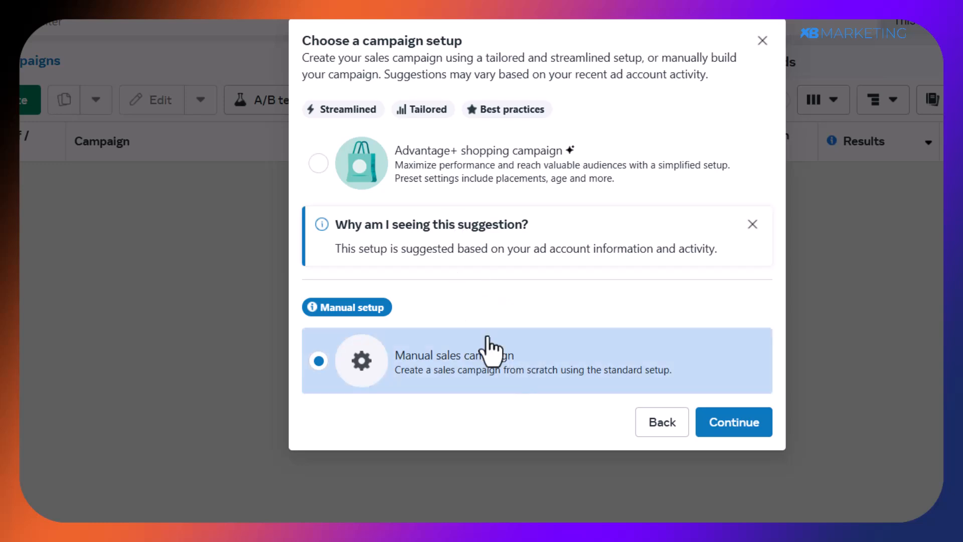
left_click(726, 429)
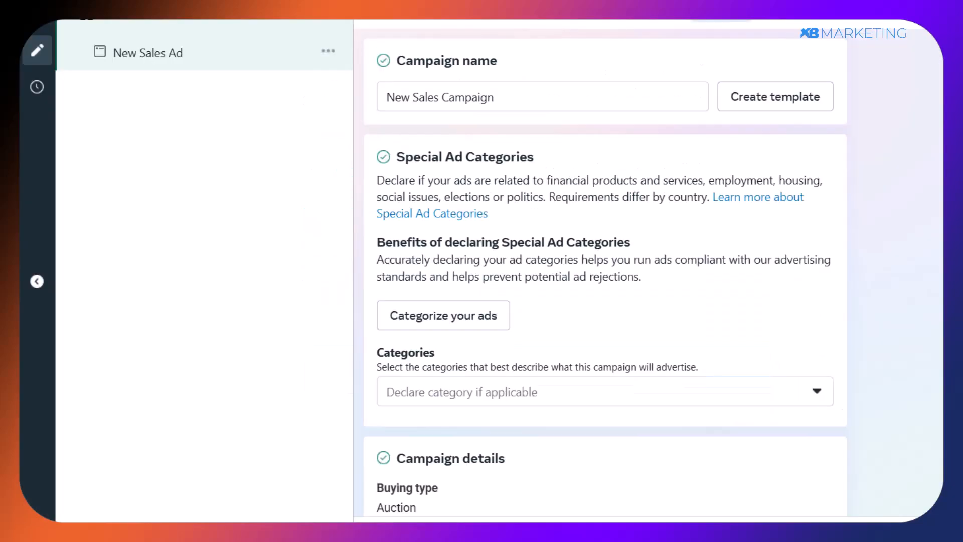
Name the campaign "Digi campaign" and proceed to its ad set settings.
left_click_drag(513, 101, 252, 100)
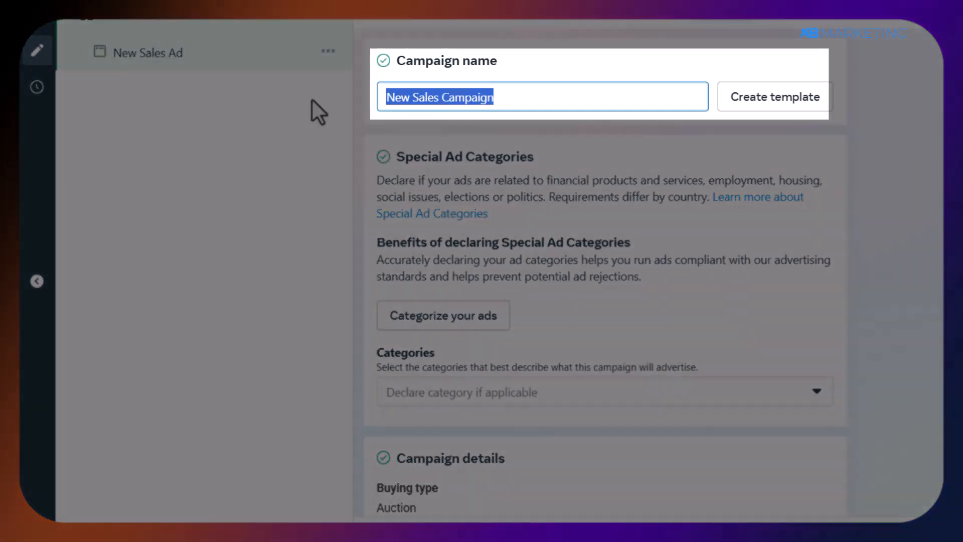
type("Digi campaign")
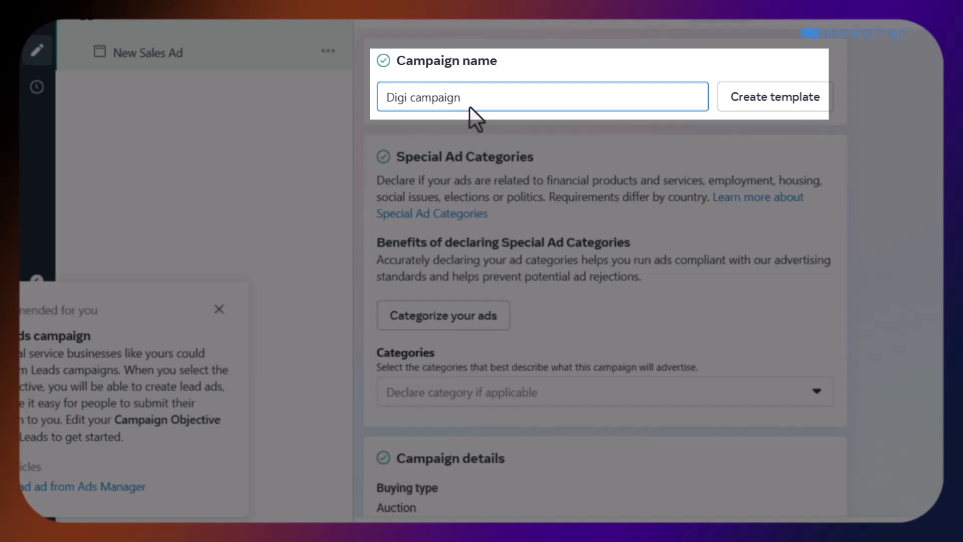
scroll(446, 165, "down", 10)
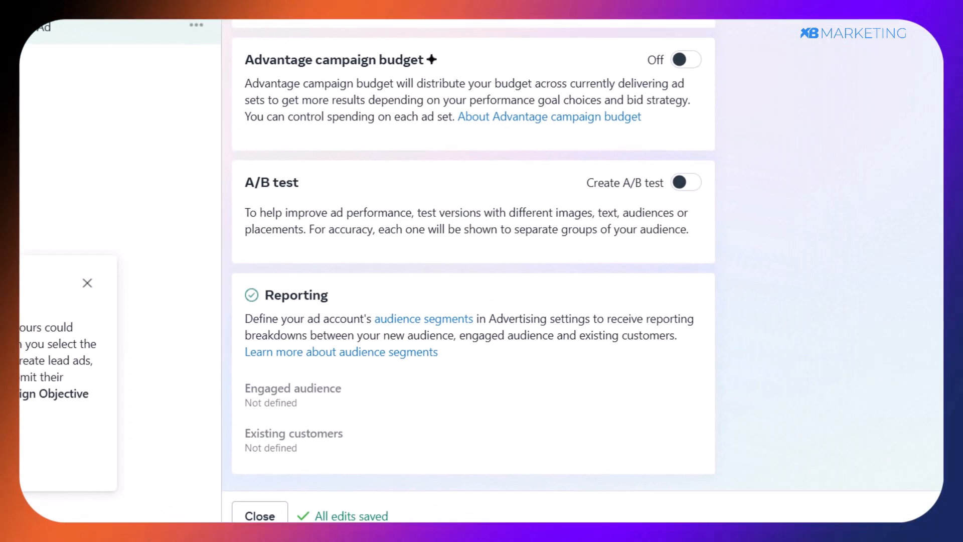
left_click(907, 512)
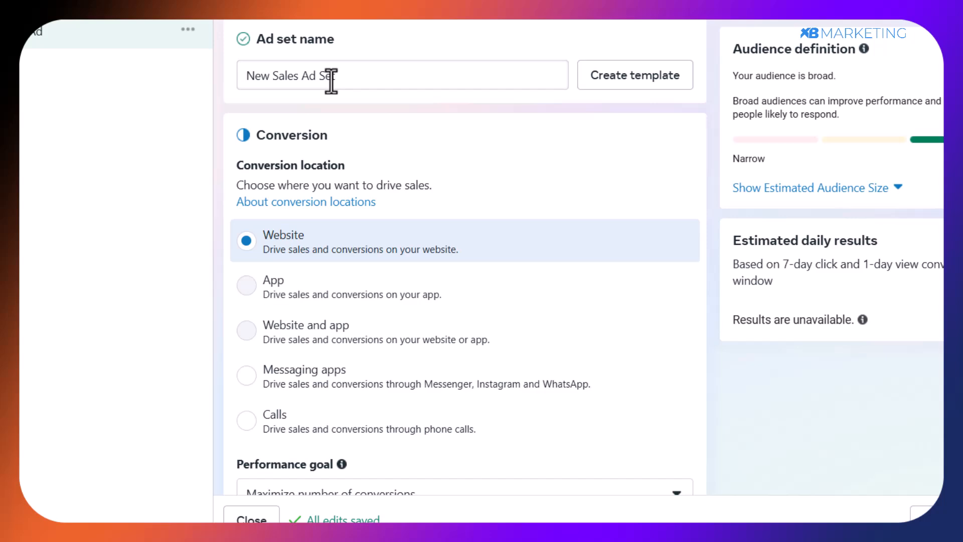
Rename the ad set as "Digi Adsdet 1".
left_click_drag(338, 79, 209, 68)
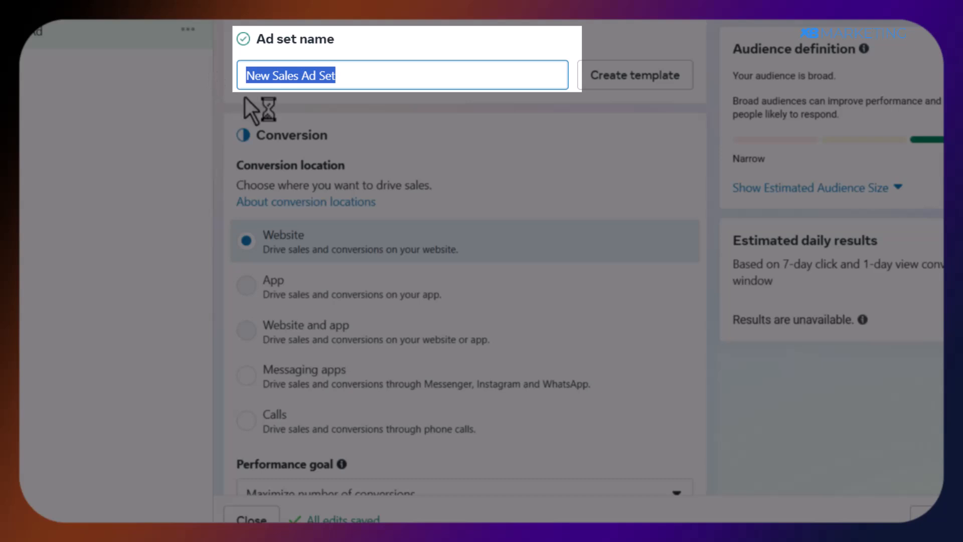
type("Digi Adsdet 1")
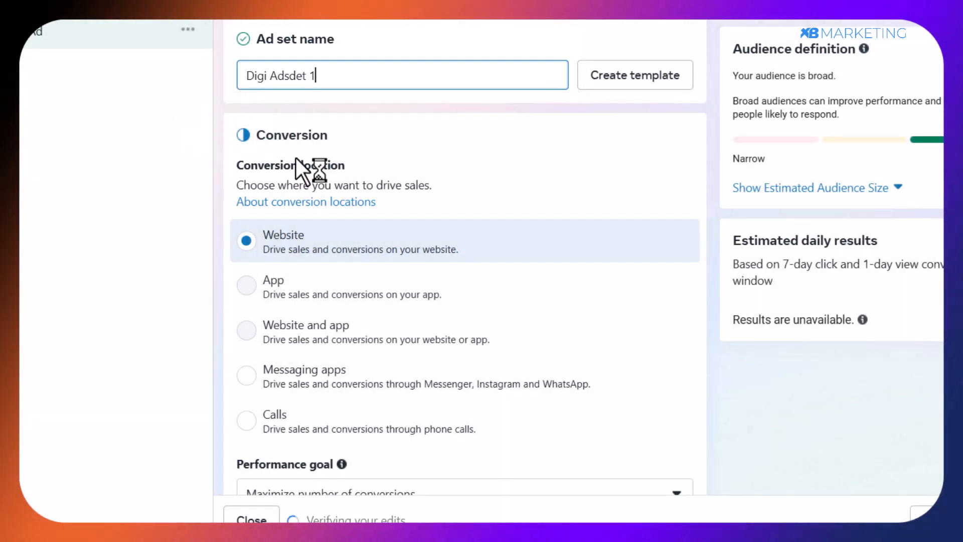
Set the ad set's conversion location to Messaging apps.
scroll(393, 170, "down", 2)
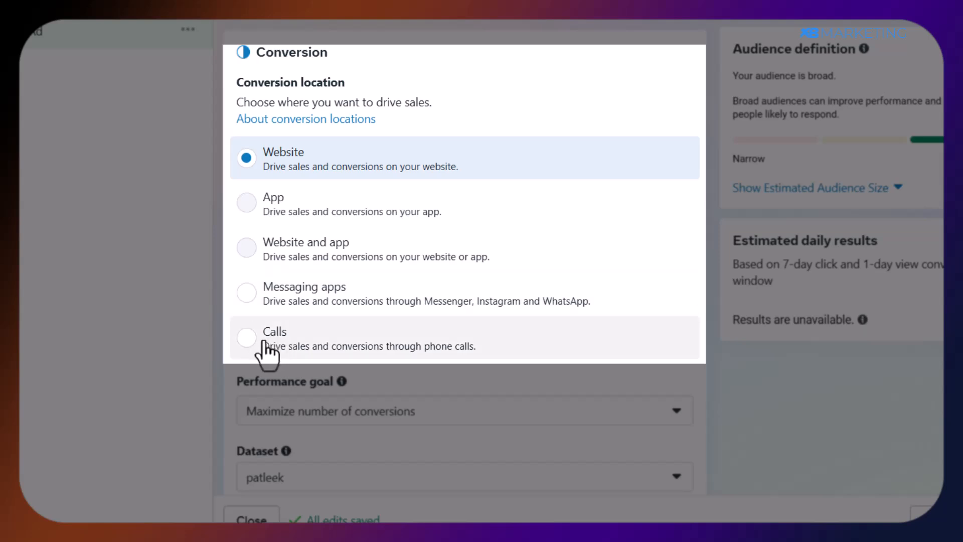
left_click(253, 294)
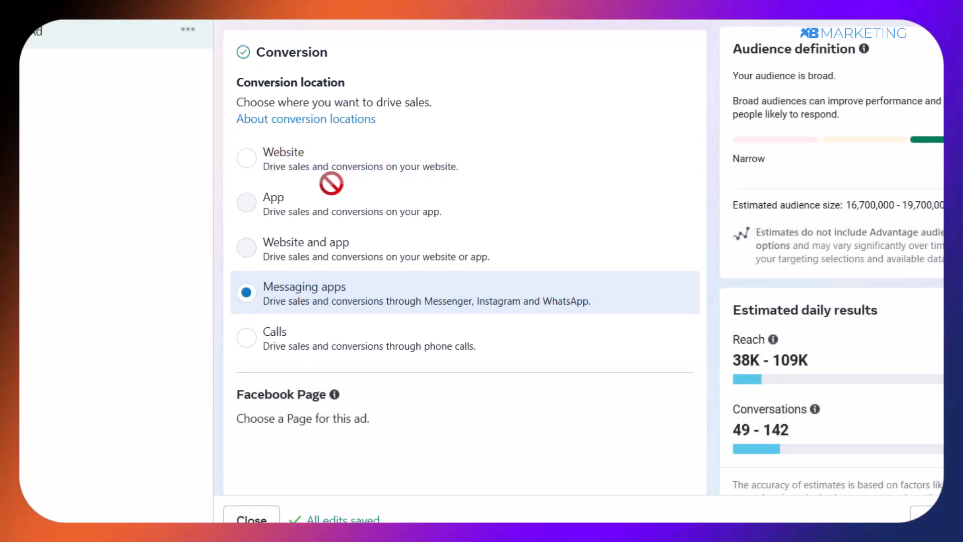
mouse_move(331, 184)
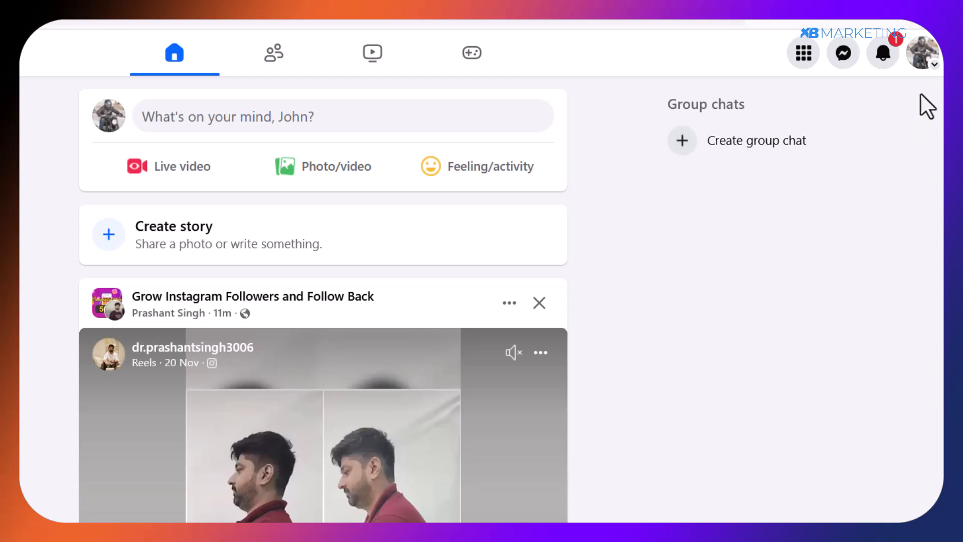
Start creating a new Page from the Facebook home feed.
left_click(802, 55)
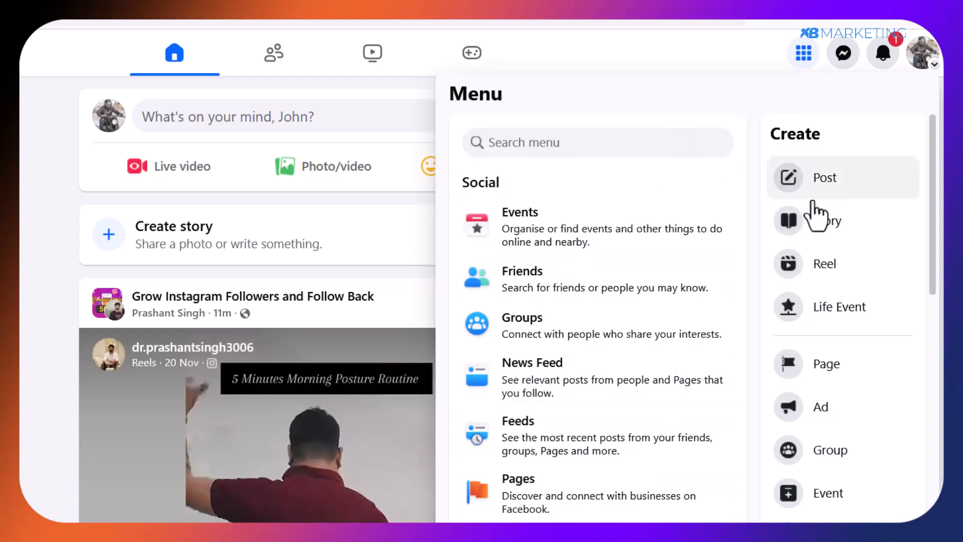
left_click(819, 370)
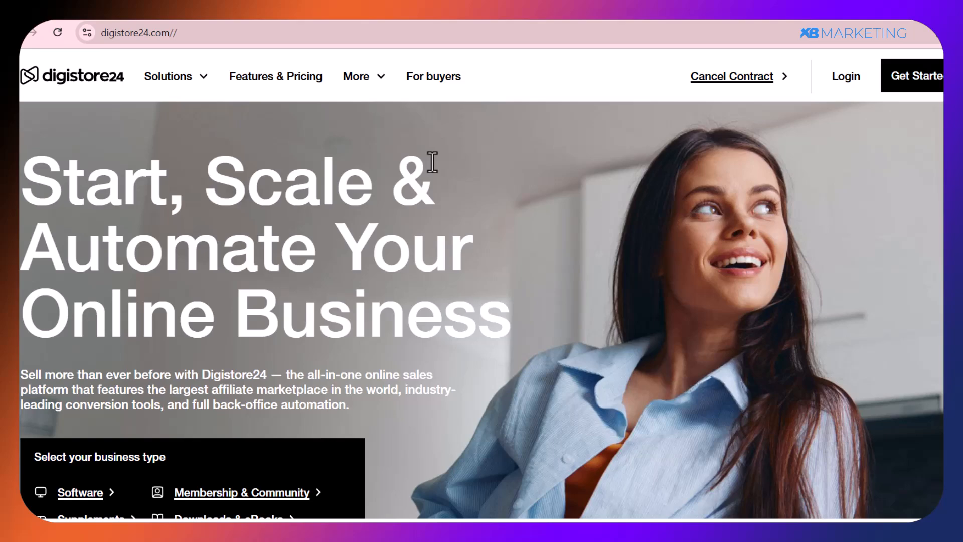
Open the Digistore24 sign-up form, choose affiliate as the main source of revenue, and accept the B2B contract and privacy policy.
scroll(414, 167, "down", 10)
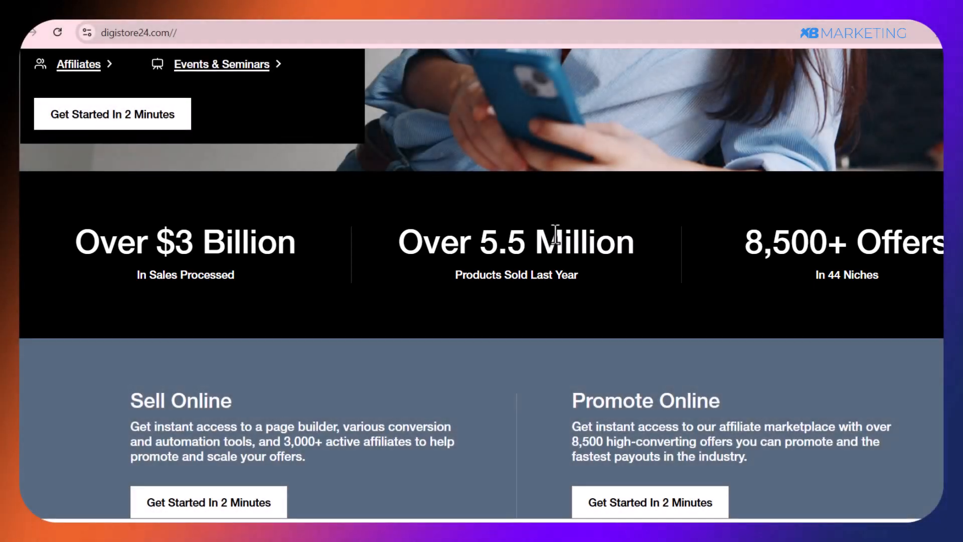
scroll(555, 233, "down", 3)
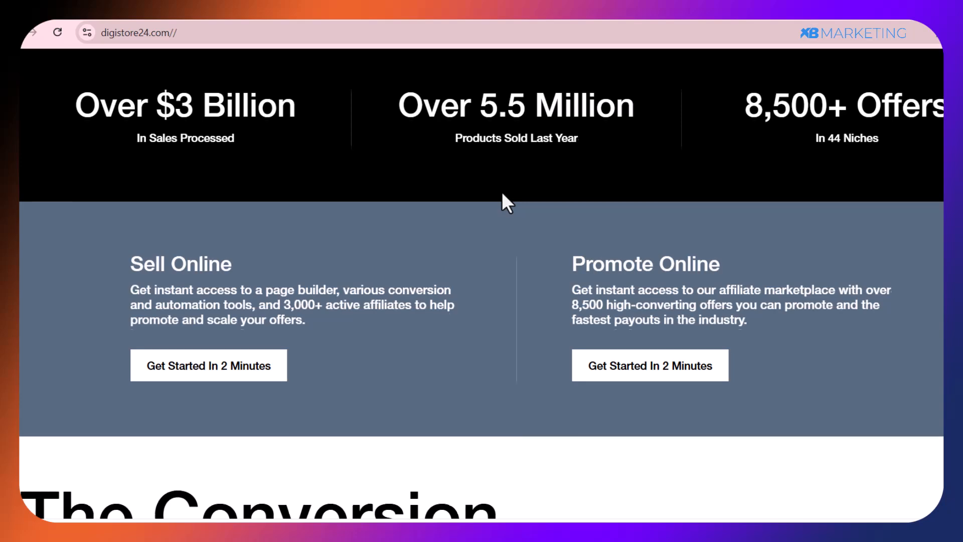
scroll(502, 193, "up", 10)
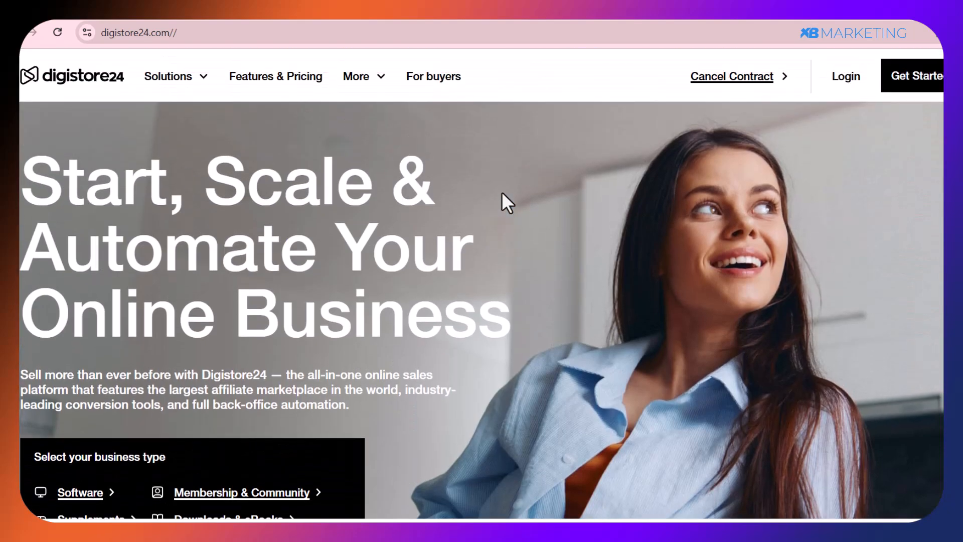
left_click(913, 90)
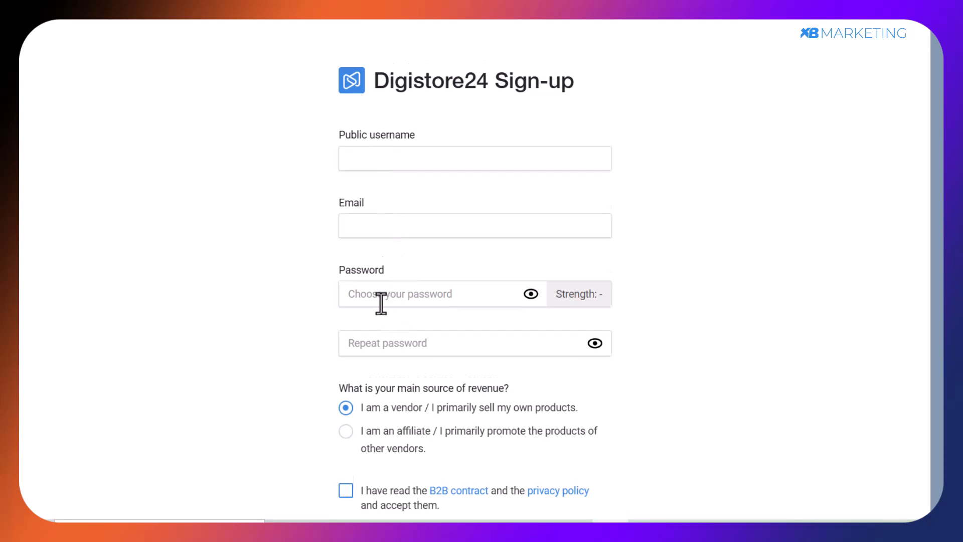
scroll(381, 304, "down", 1)
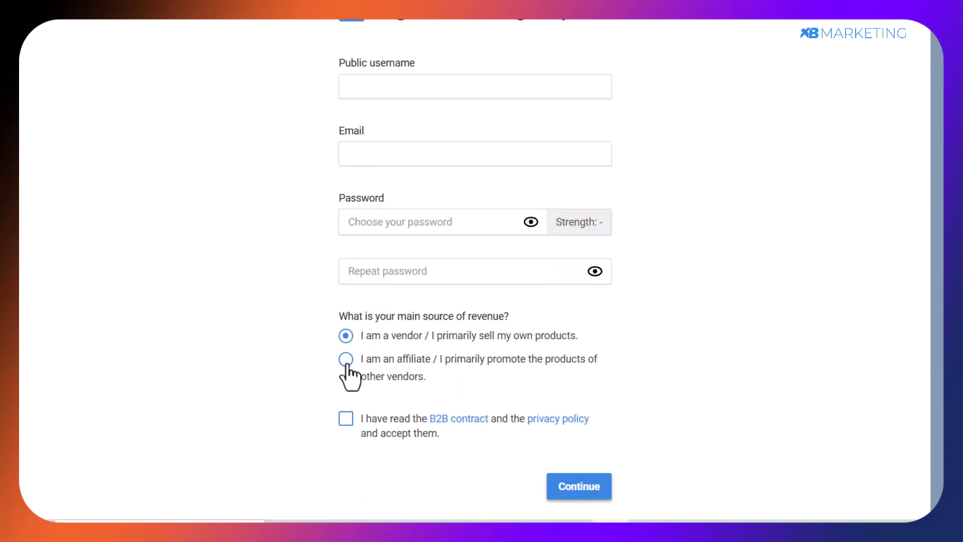
left_click(347, 362)
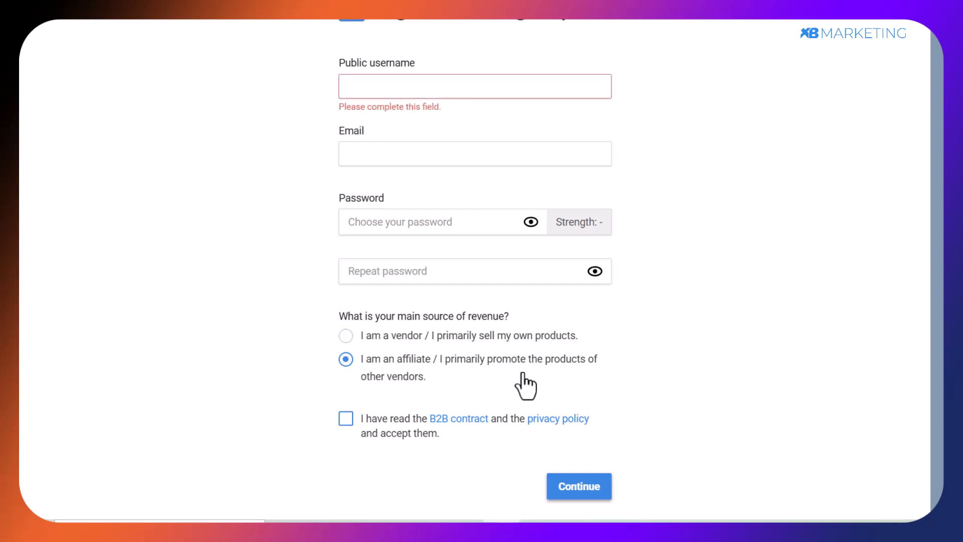
left_click(345, 421)
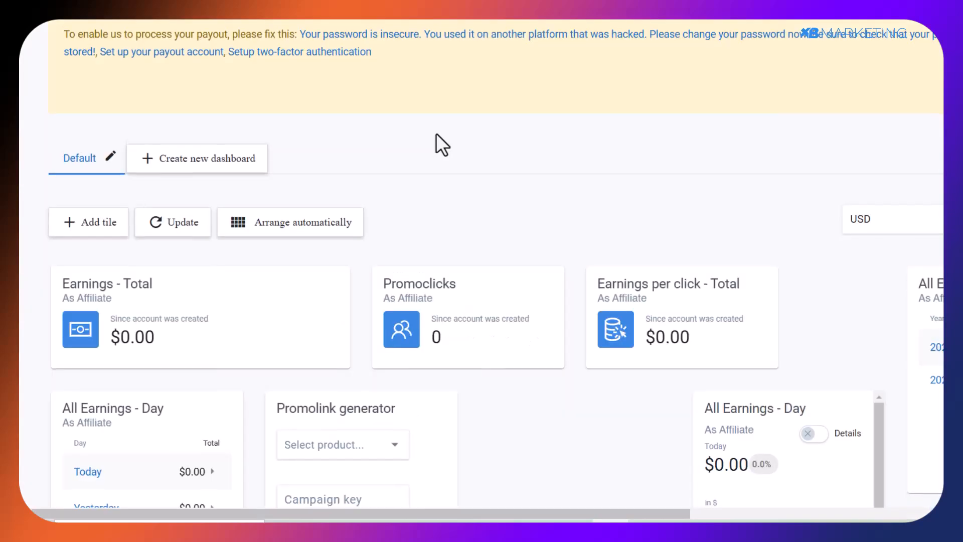
Examine the affiliate dashboard's earnings tiles and promolink generator, and the English-language offers on the Digistore24 affiliate marketplace.
scroll(435, 133, "down", 2)
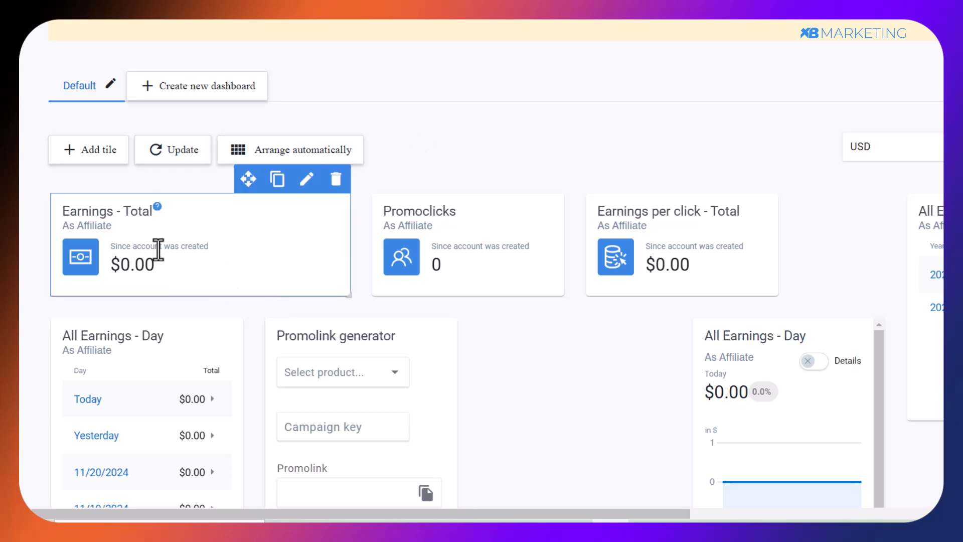
scroll(393, 115, "down", 1)
scroll(393, 115, "down", 2)
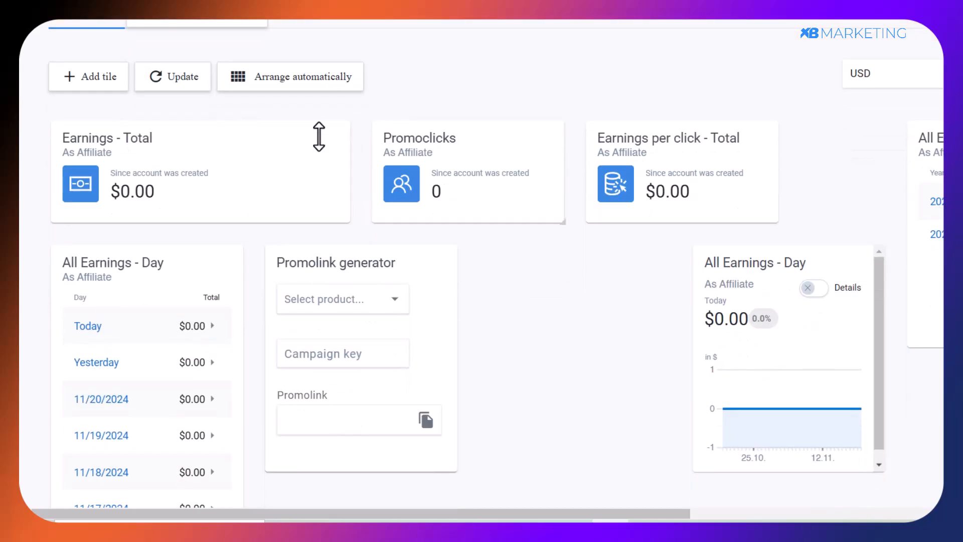
mouse_move(146, 365)
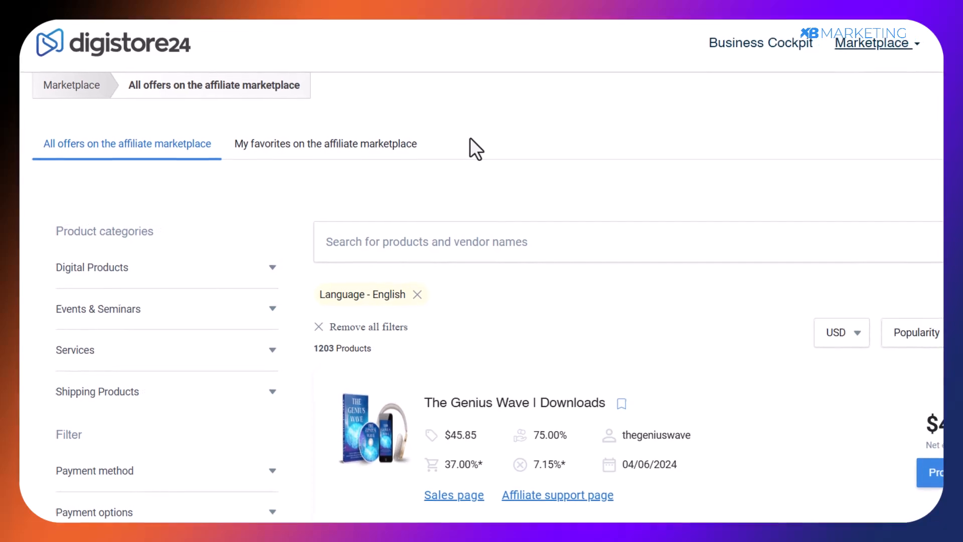
scroll(444, 143, "down", 2)
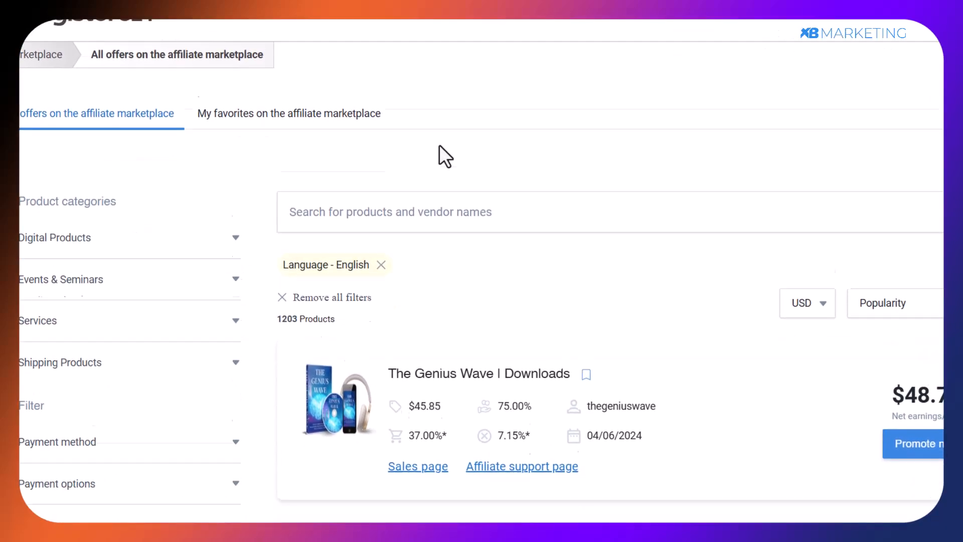
scroll(436, 143, "up", 1)
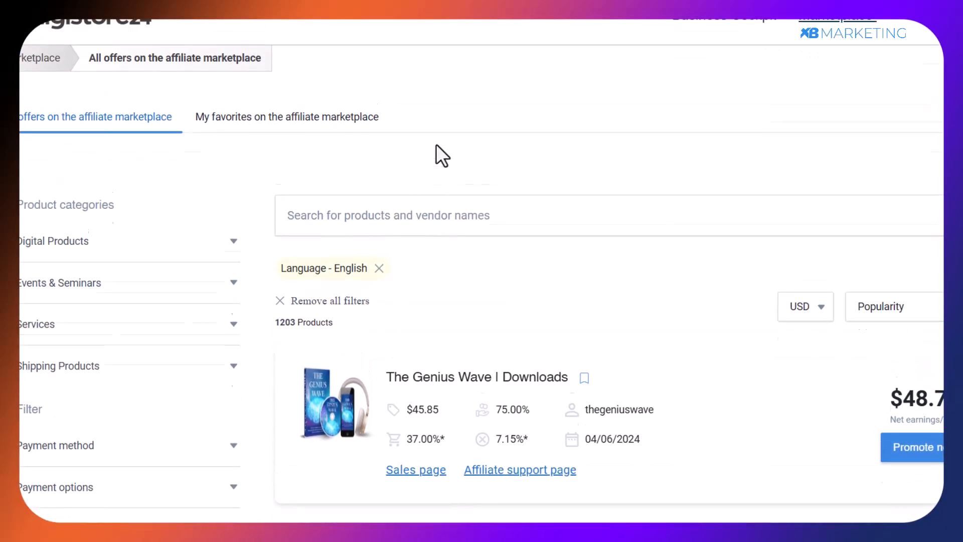
Expand the Product price filter for the English-language offers on the affiliate marketplace.
scroll(435, 144, "down", 1)
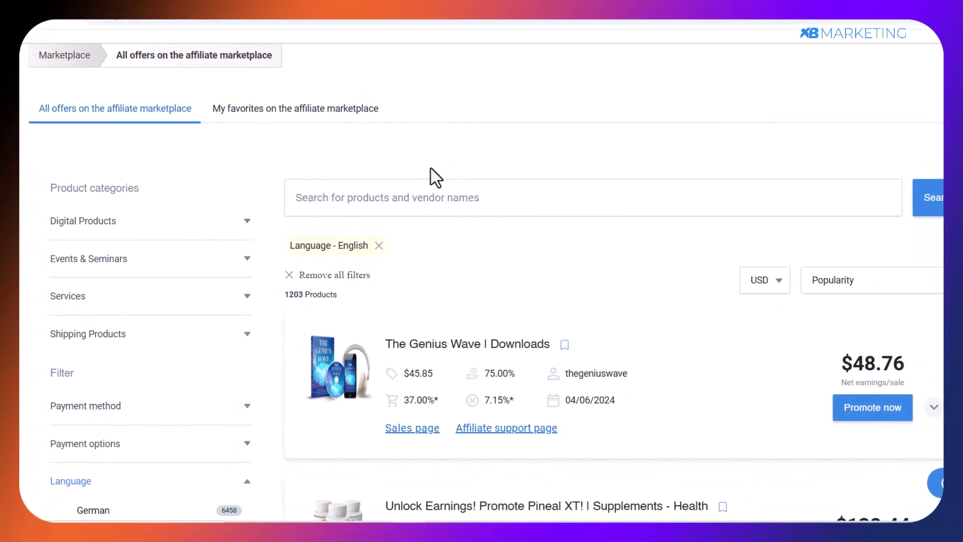
scroll(435, 177, "down", 3)
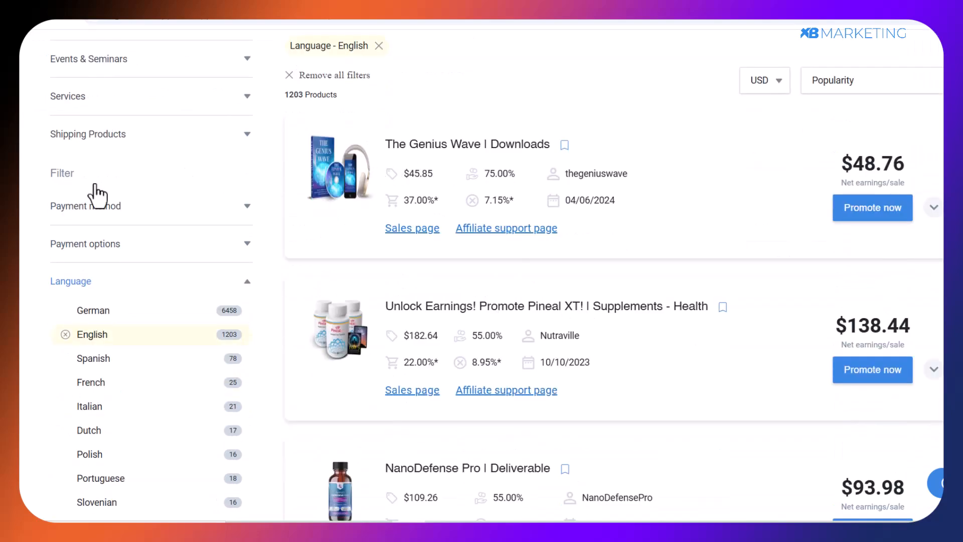
scroll(60, 190, "down", 5)
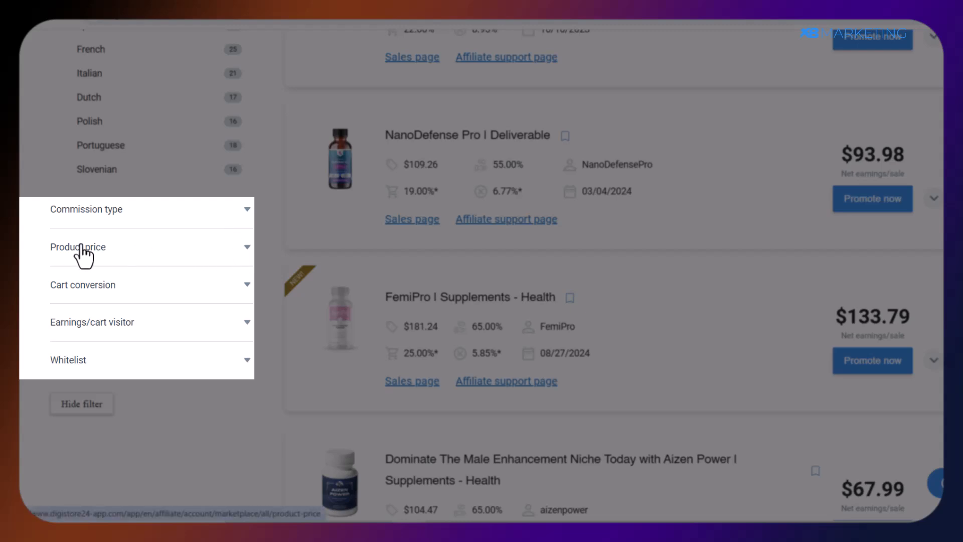
left_click(81, 245)
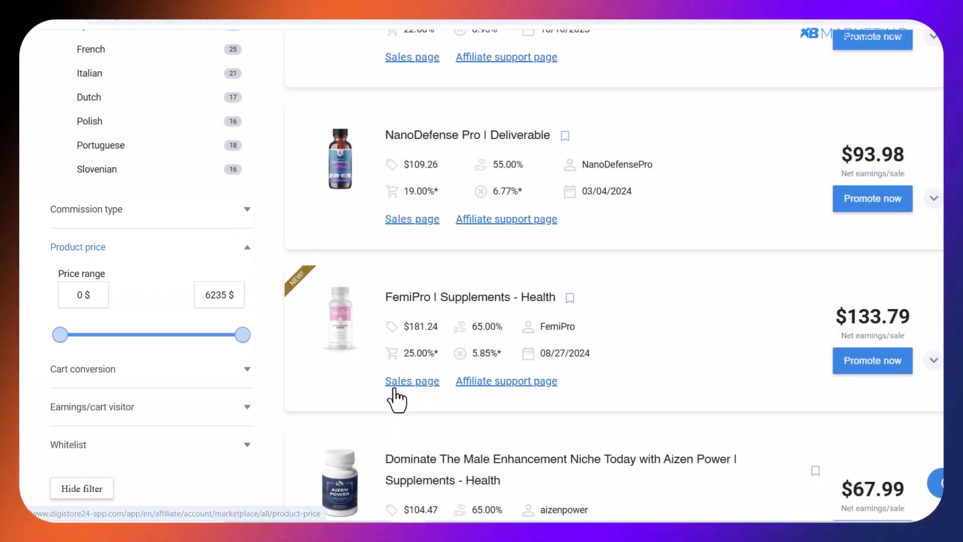
Check the target commission range noted in Note.txt in Notepad, and return to the marketplace.
left_click(507, 532)
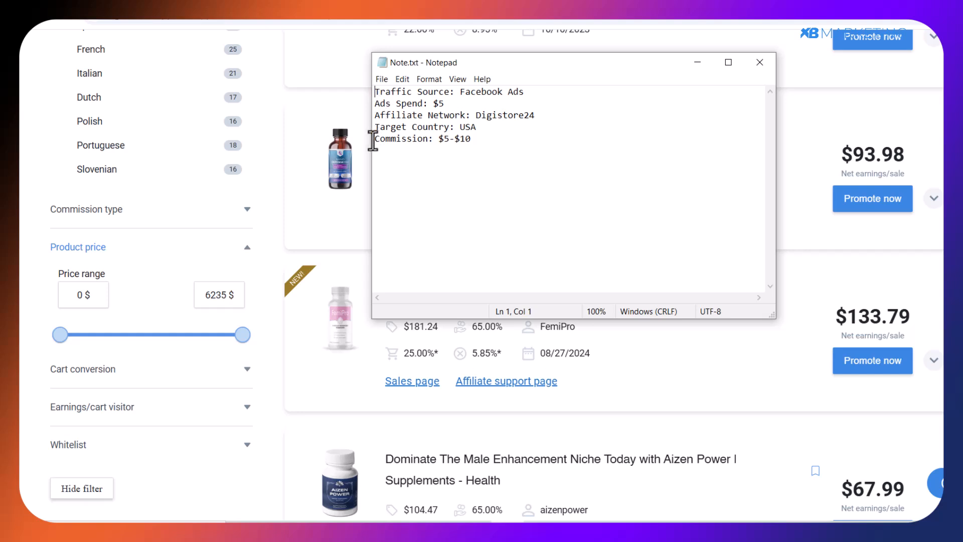
left_click_drag(374, 139, 471, 139)
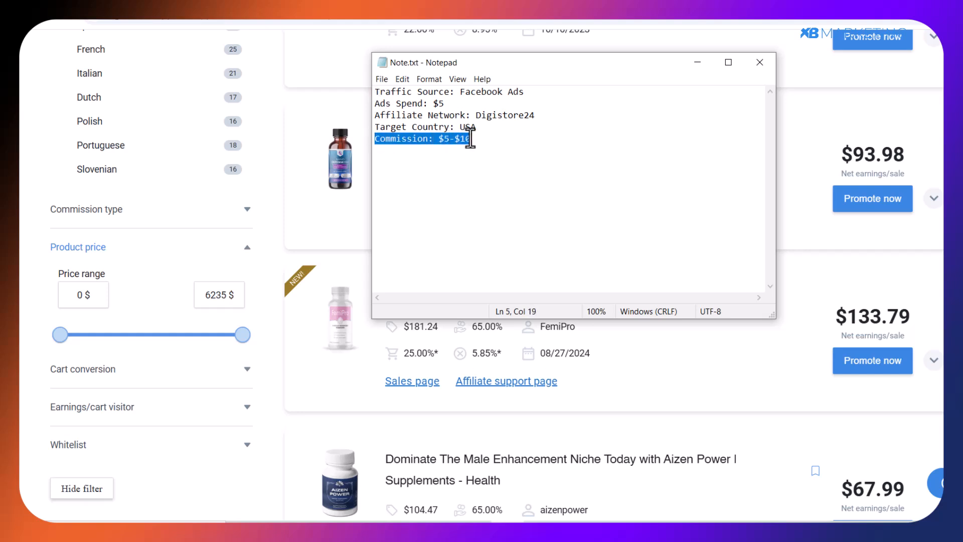
left_click(439, 140)
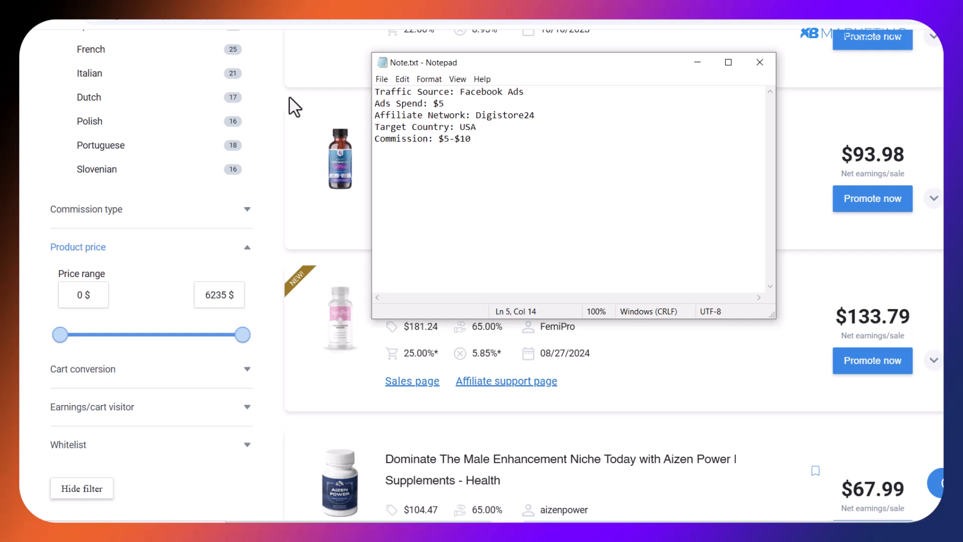
left_click(270, 94)
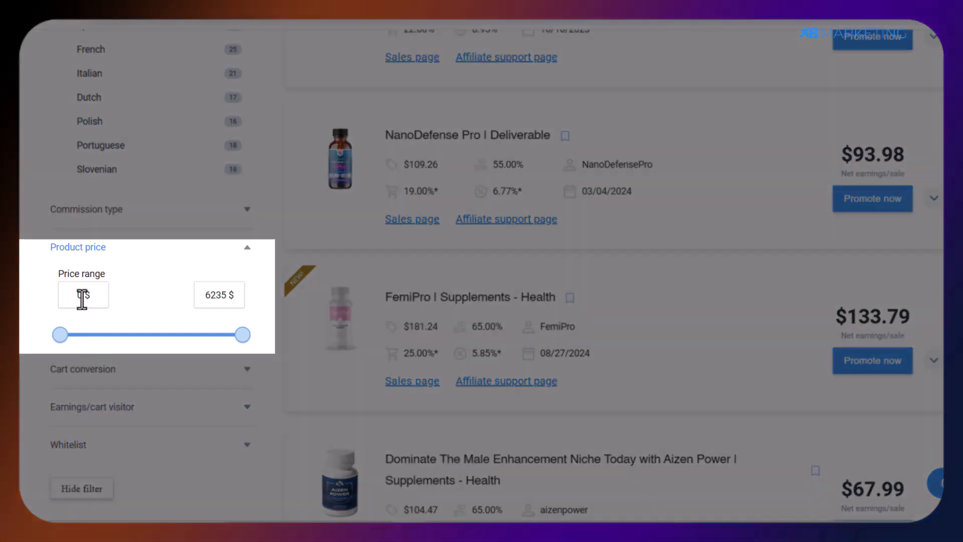
Filter the marketplace offers to a product price range of $5 to $10.
left_click(80, 298)
type("5$")
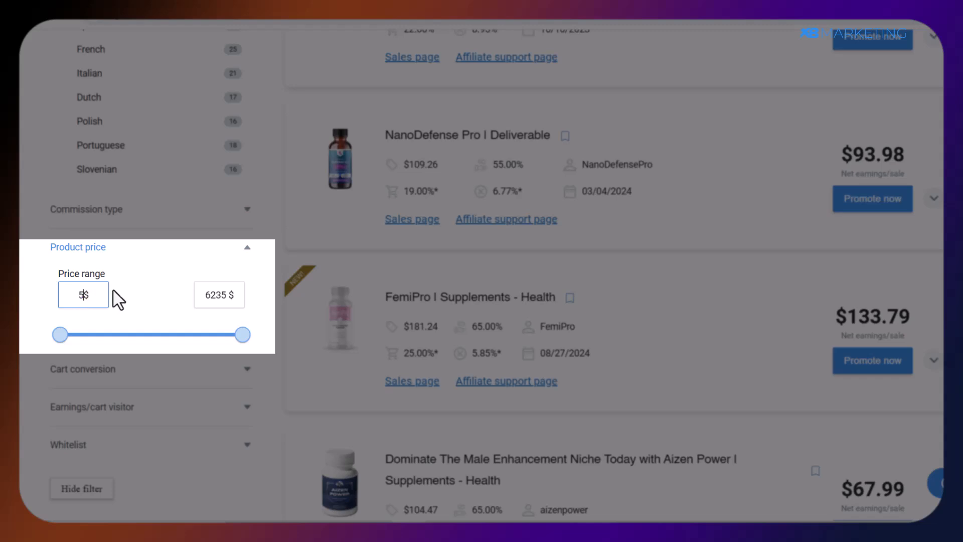
double_click(219, 294)
type("10")
scroll(527, 183, "up", 9)
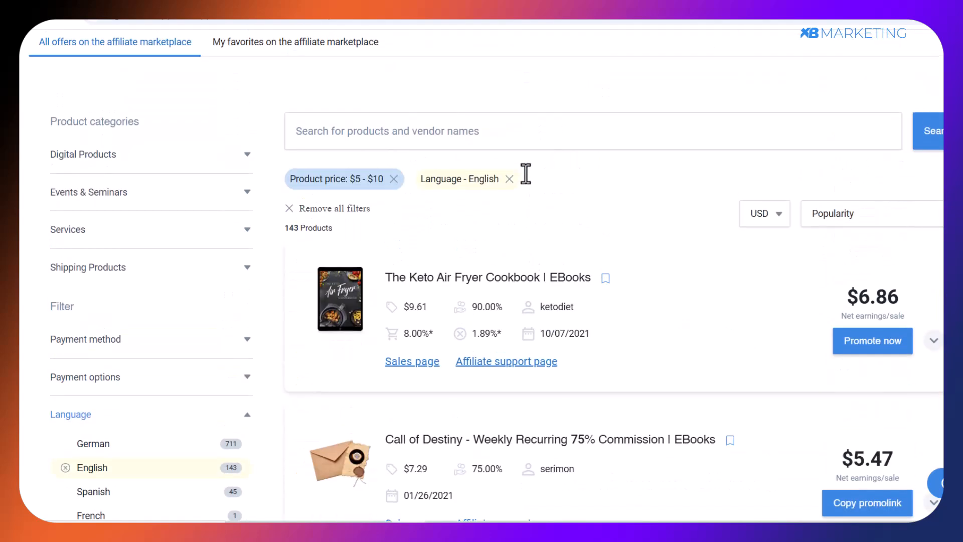
Find the 1000+ ChatGPT Prompts for Affiliate Marketing offer and open its sales page and affiliate support page separately.
scroll(529, 183, "down", 4)
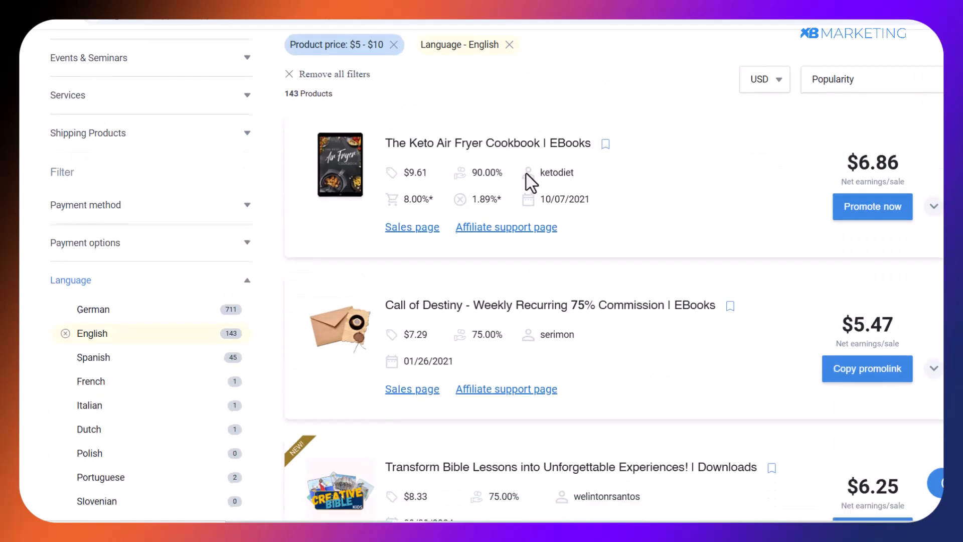
scroll(813, 208, "down", 3)
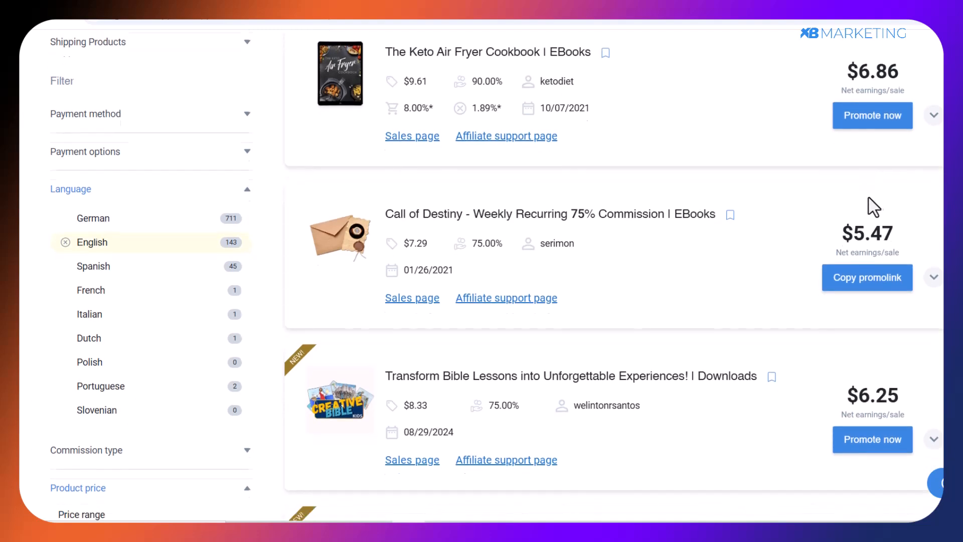
scroll(882, 265, "down", 1)
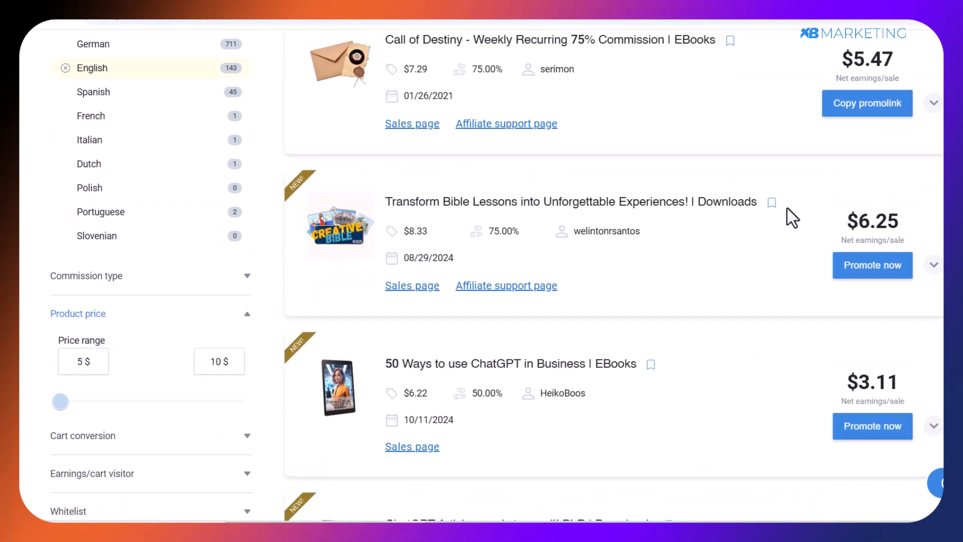
scroll(782, 205, "down", 3)
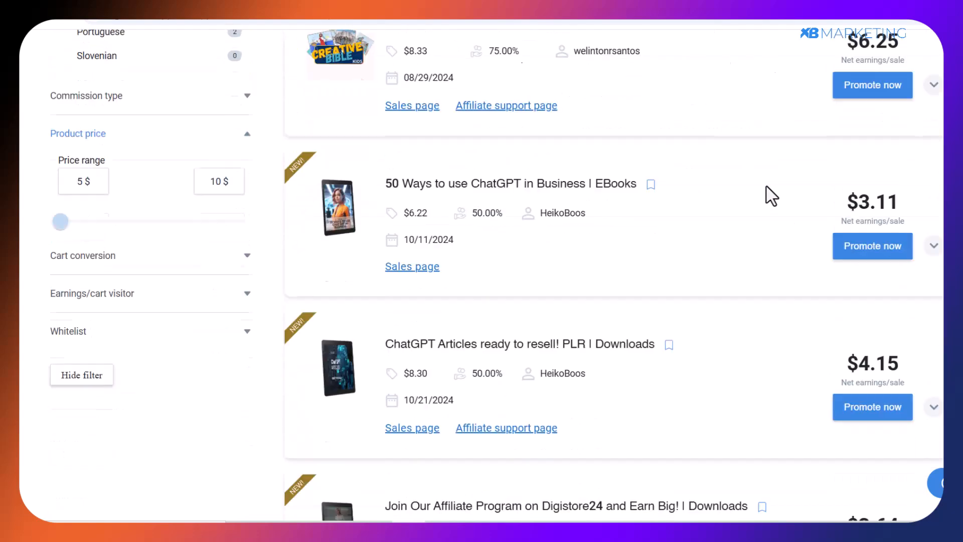
scroll(764, 184, "down", 2)
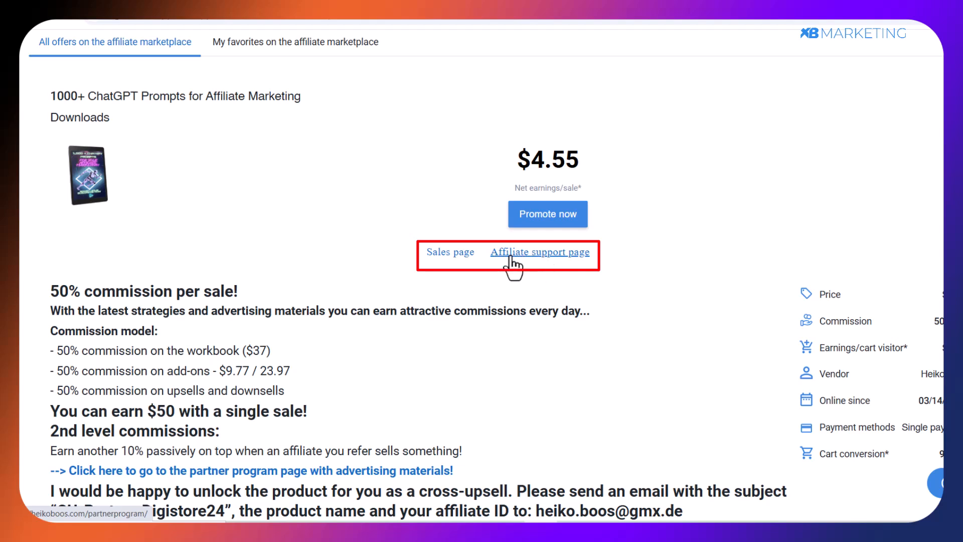
right_click(450, 261)
left_click(481, 272)
right_click(509, 254)
left_click(551, 271)
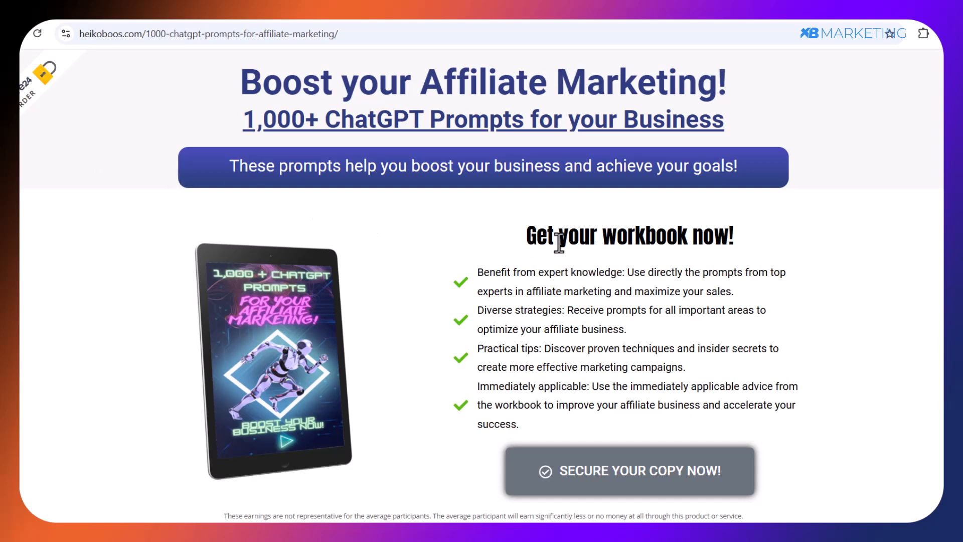
Review the workbook's sales page and the promotional email templates on its affiliate support page.
scroll(640, 284, "down", 1)
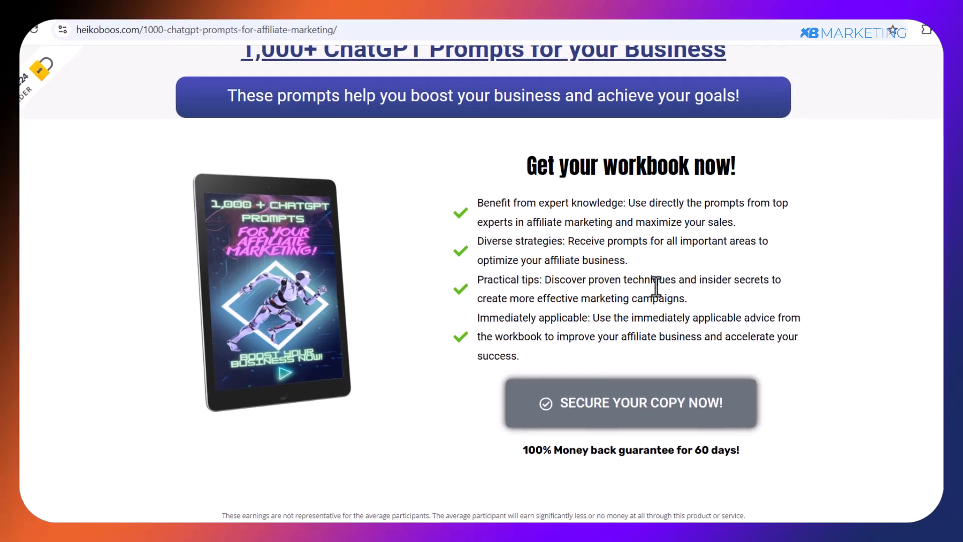
scroll(654, 287, "up", 1)
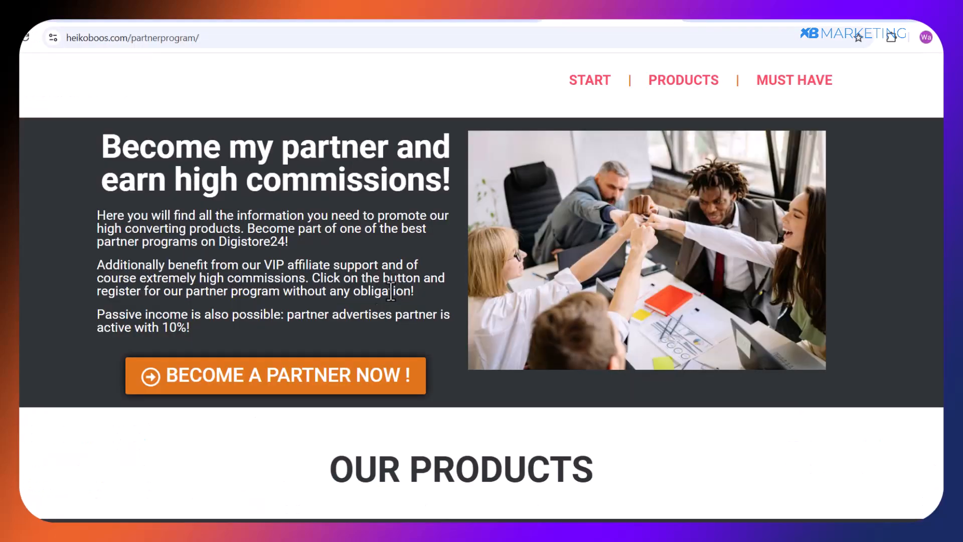
scroll(353, 303, "down", 10)
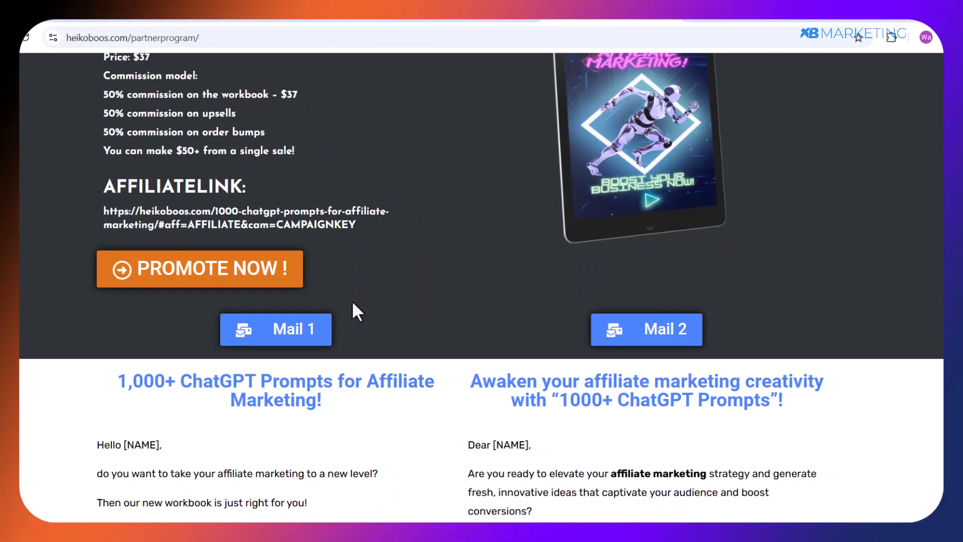
scroll(353, 303, "down", 5)
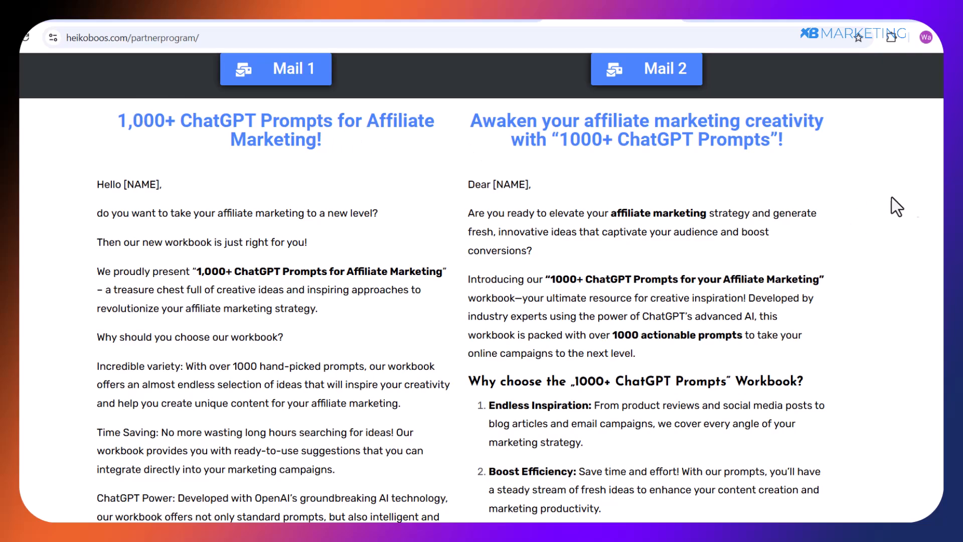
scroll(481, 288, "down", 20)
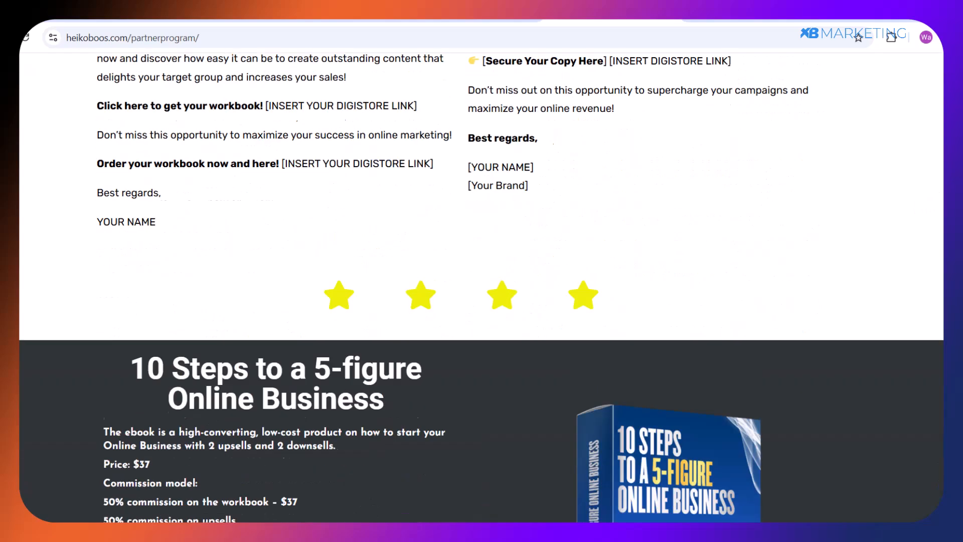
scroll(481, 288, "up", 3)
scroll(555, 157, "up", 20)
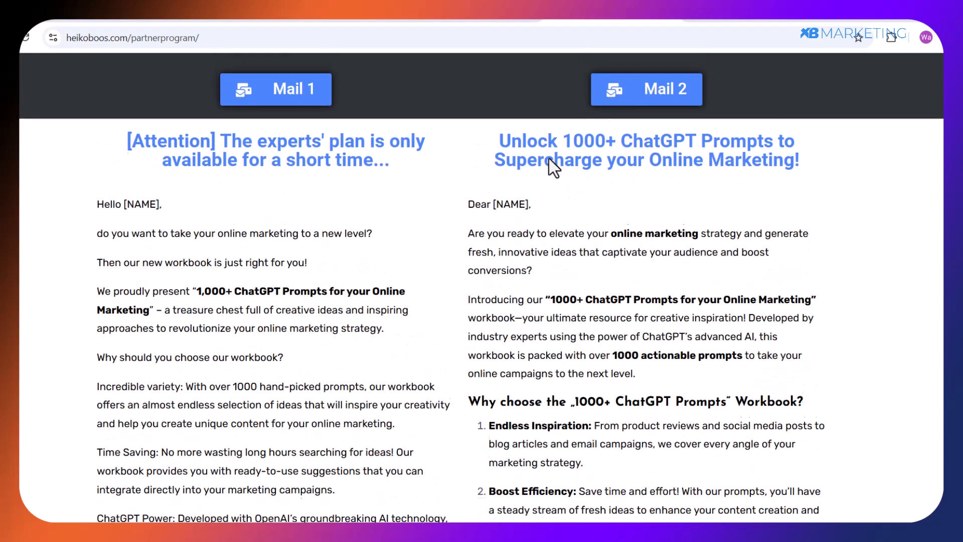
Read the Mail 2 template for online marketing, focusing on its headline and the Secure Your Copy Here link placeholder.
left_click_drag(500, 138, 802, 162)
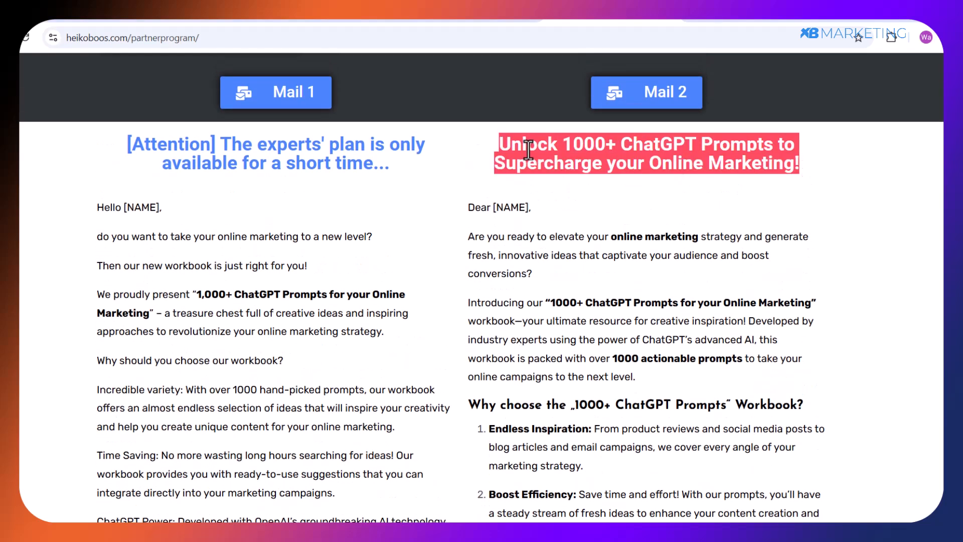
left_click(657, 144)
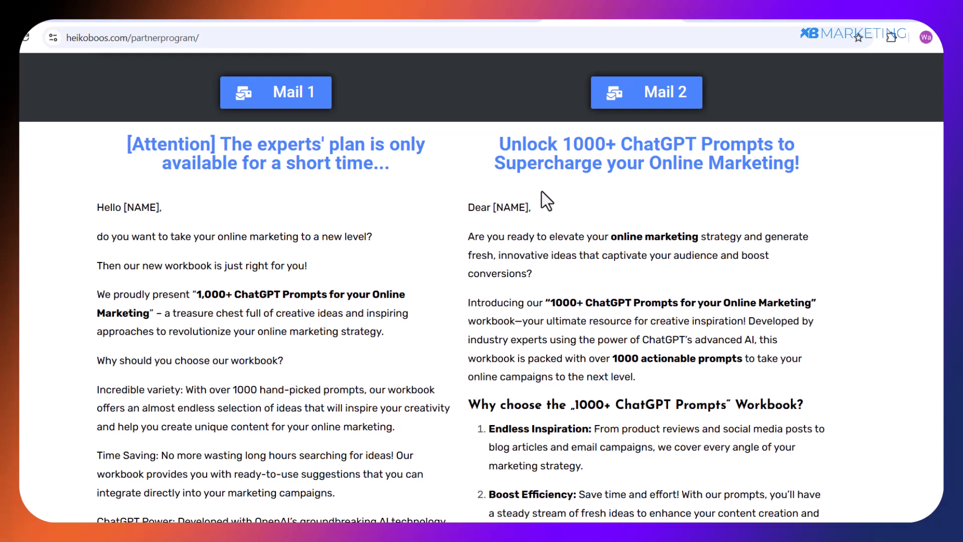
scroll(522, 198, "down", 4)
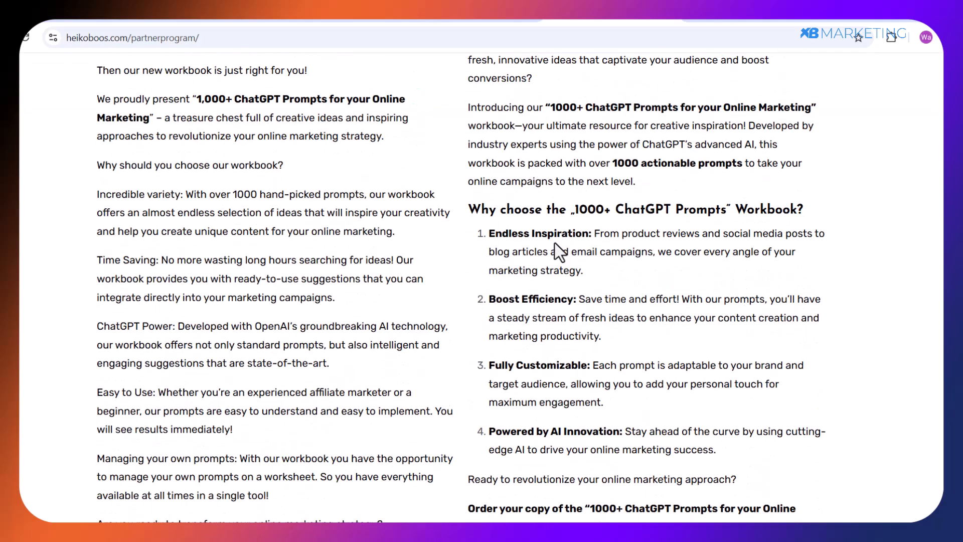
scroll(562, 221, "down", 4)
scroll(571, 157, "down", 4)
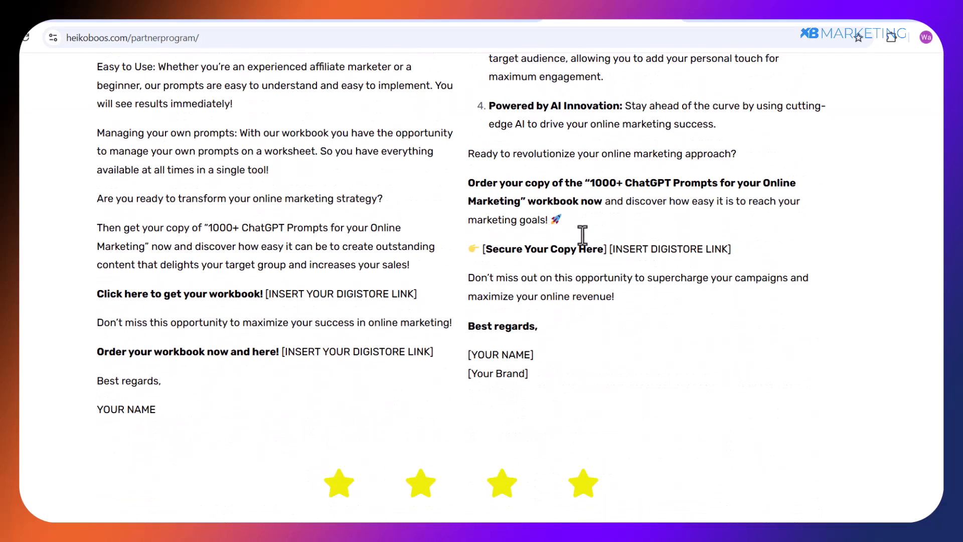
left_click_drag(481, 250, 607, 249)
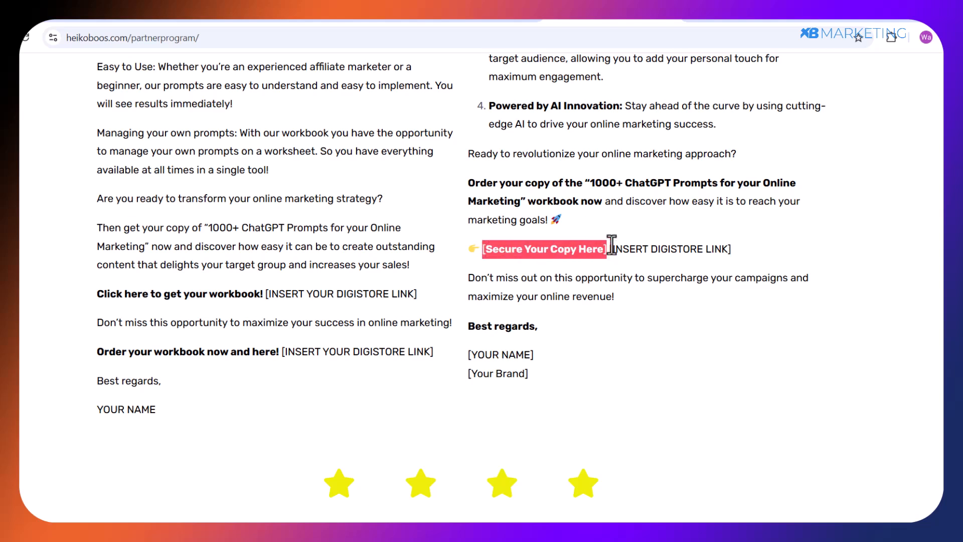
left_click(656, 242)
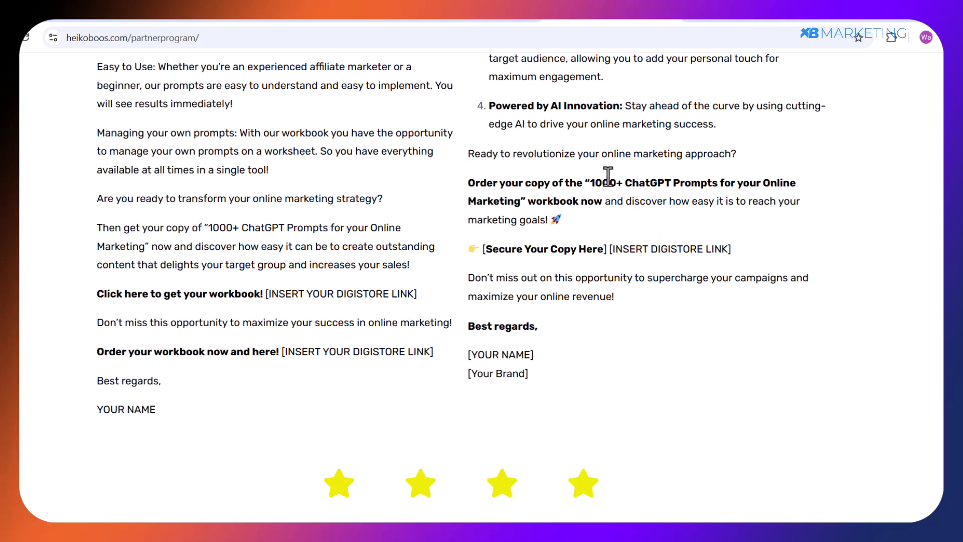
scroll(616, 190, "up", 15)
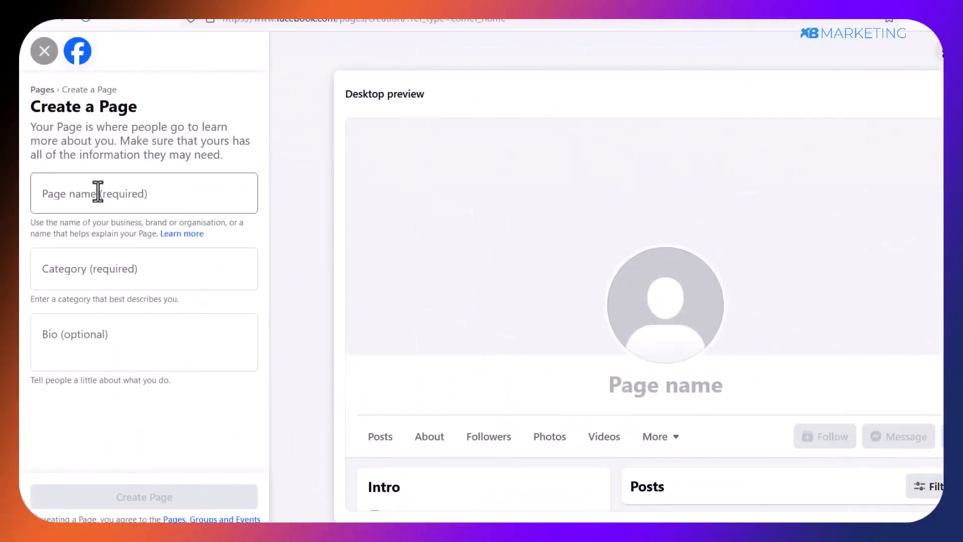
Name the new Facebook Page "John Training Hub".
left_click(82, 191)
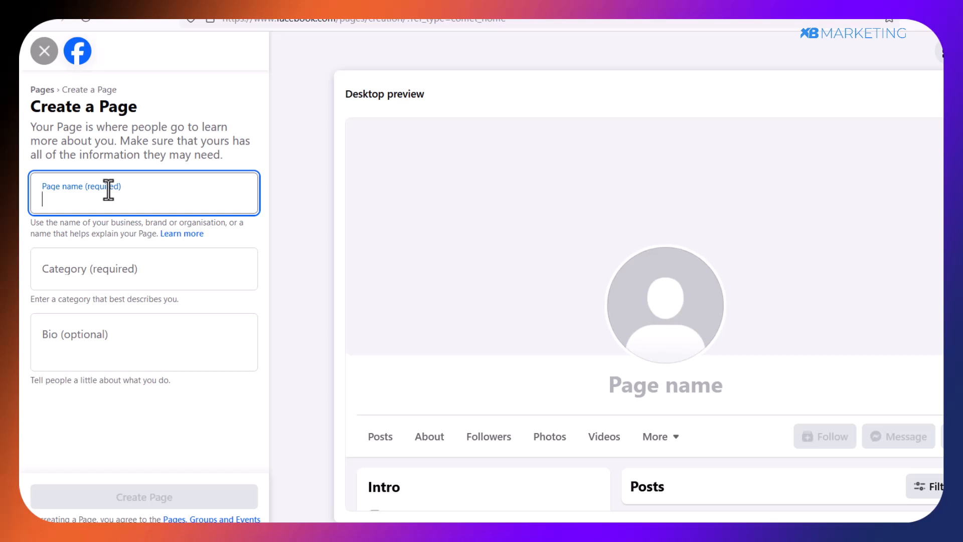
type("John Training Hub")
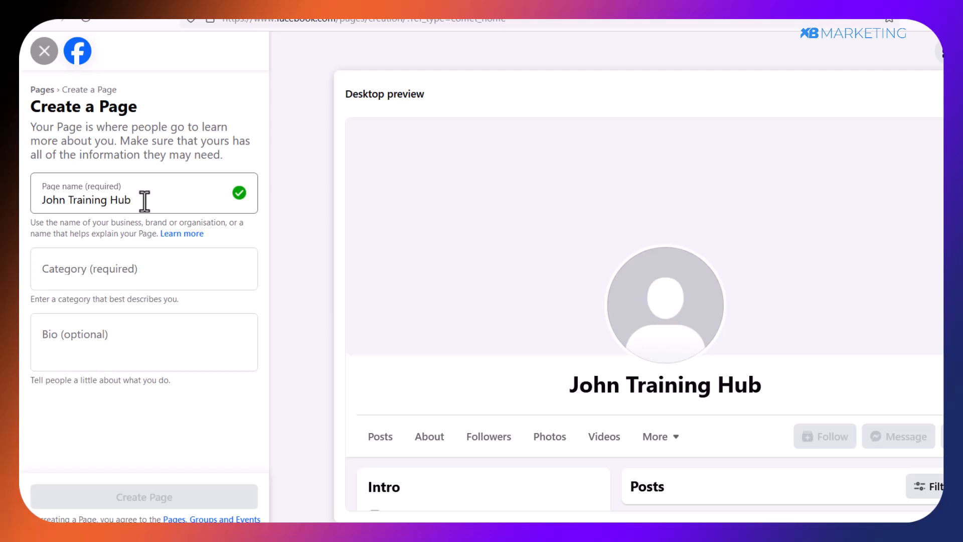
left_click(129, 198)
left_click_drag(128, 198, 21, 199)
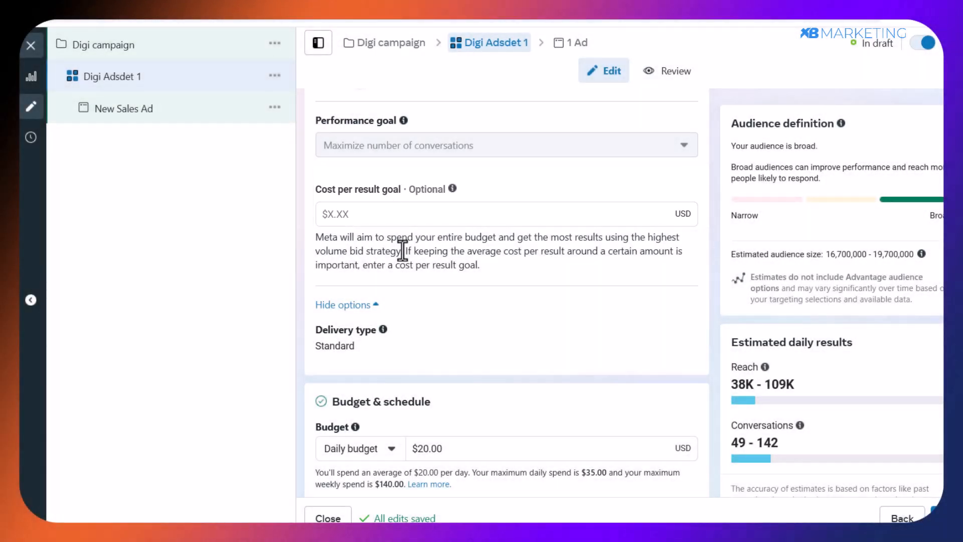
Set the daily budget of the Digi Adsdet 1 ad set to $5.00 in Meta Ads Manager.
scroll(402, 251, "down", 2)
scroll(366, 181, "down", 2)
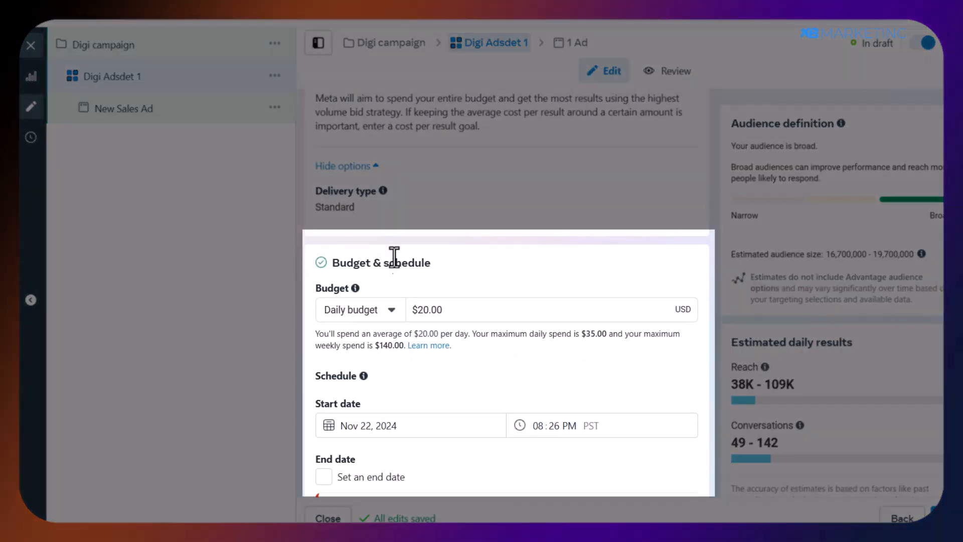
left_click(419, 309)
left_click_drag(419, 309, 427, 309)
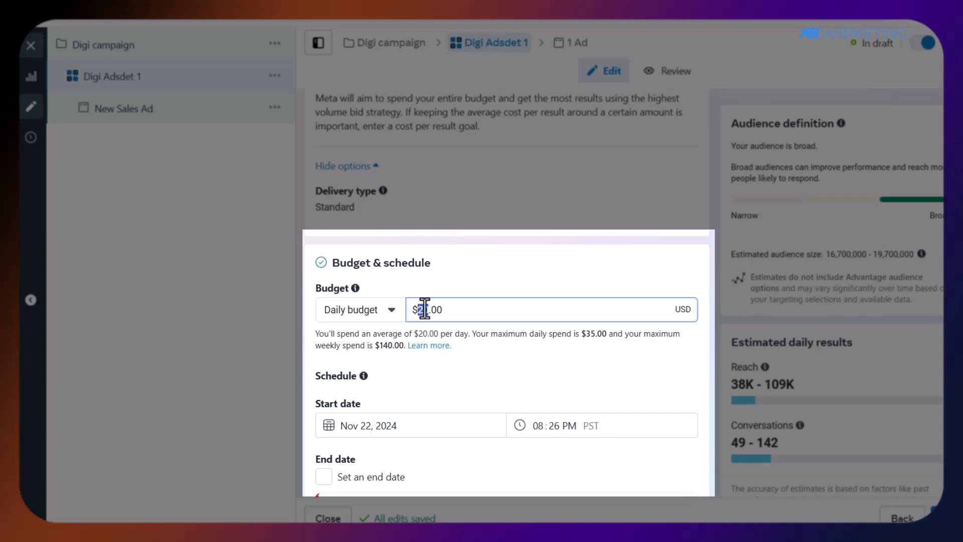
type("5")
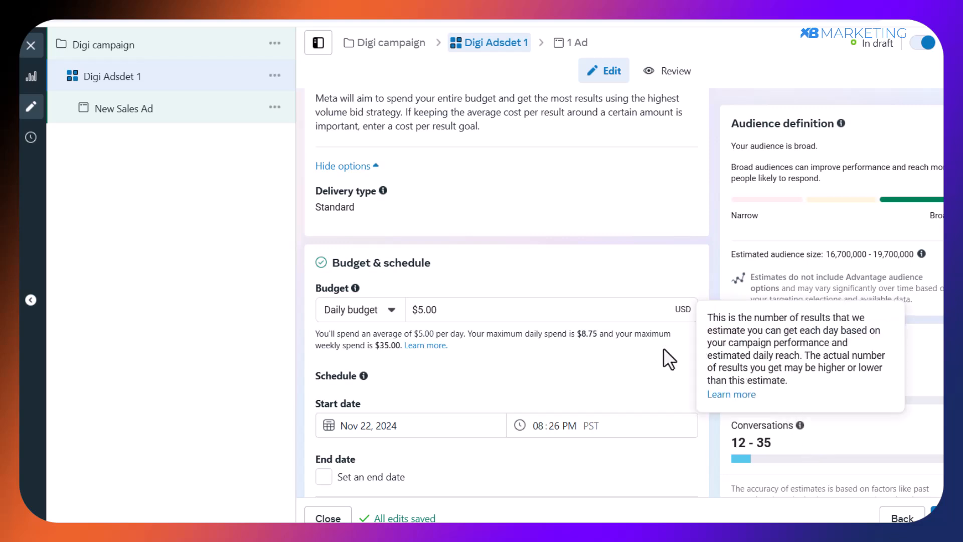
Review the ad set's schedule, checking its start date and the optional end date setting.
scroll(346, 398, "down", 1)
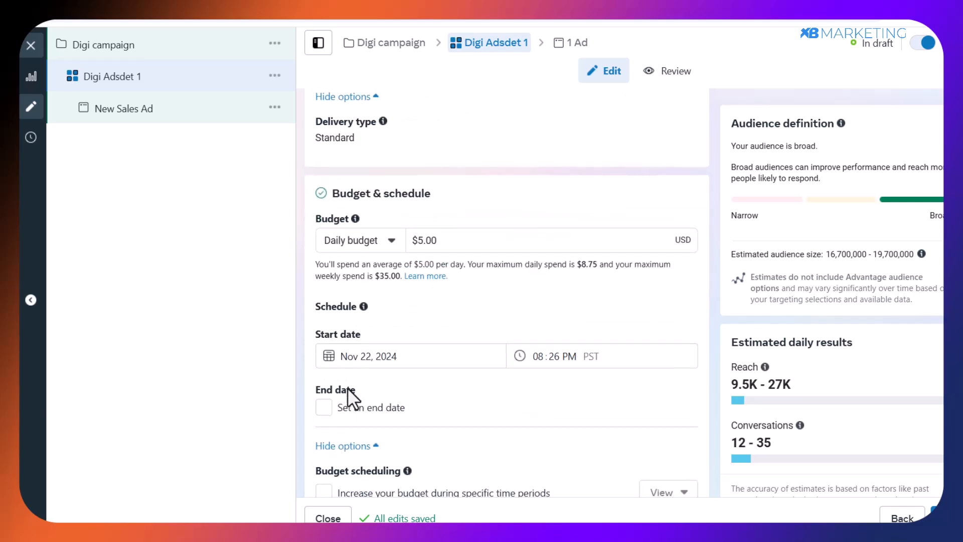
scroll(345, 373, "down", 1)
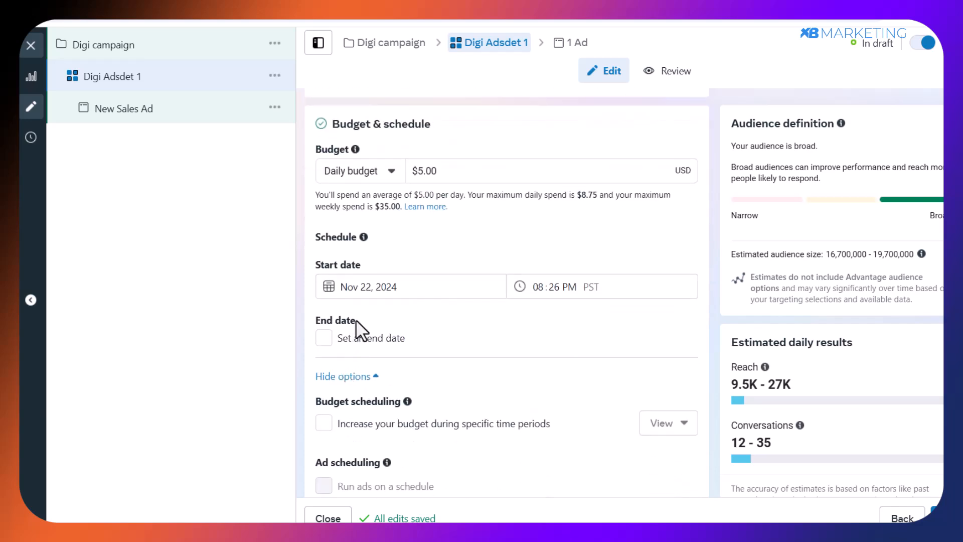
scroll(365, 316, "down", 1)
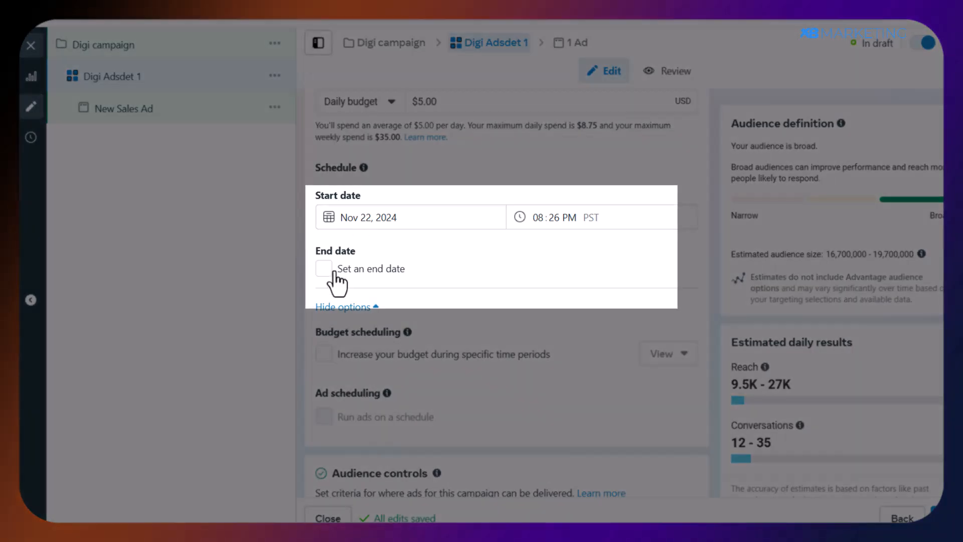
left_click(324, 268)
Change the ad set's audience location to United States.
left_click(361, 299)
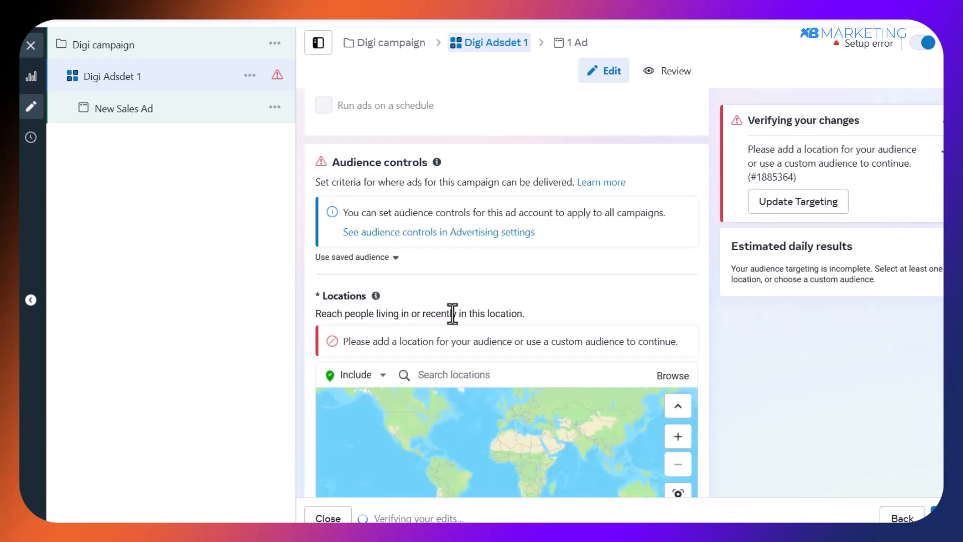
scroll(380, 305, "down", 1)
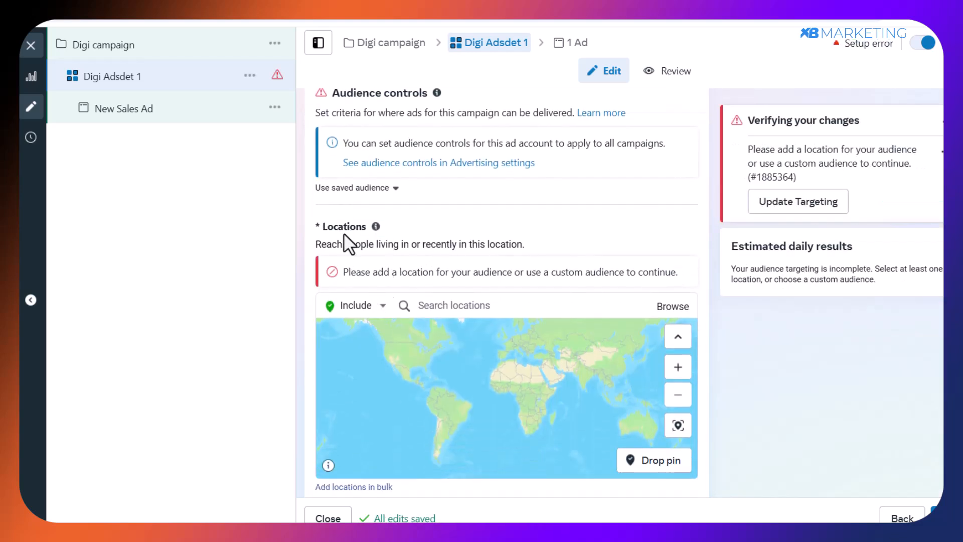
left_click(440, 306)
type("uni")
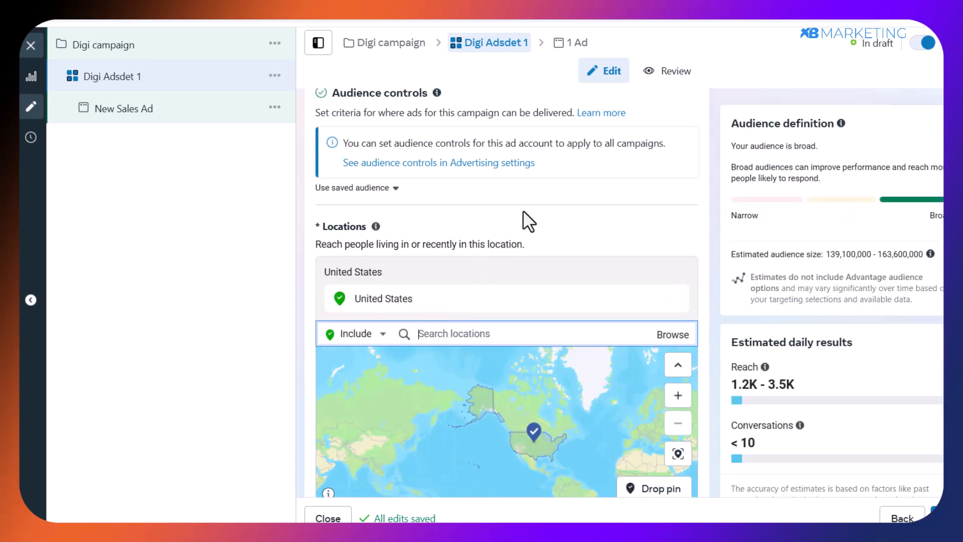
Continue past the Advantage+ audience settings to the ad level and name the ad "Digi st creative".
scroll(524, 221, "down", 3)
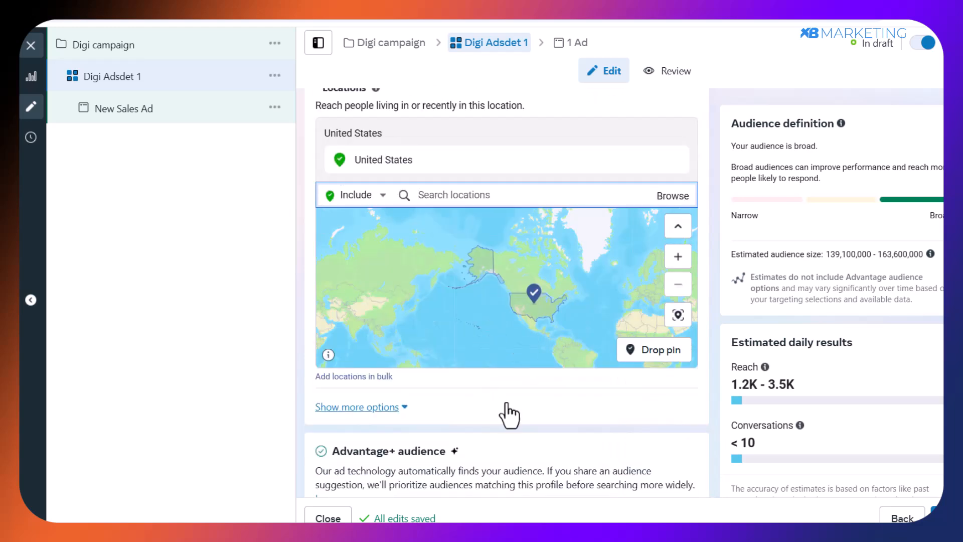
scroll(509, 415, "down", 5)
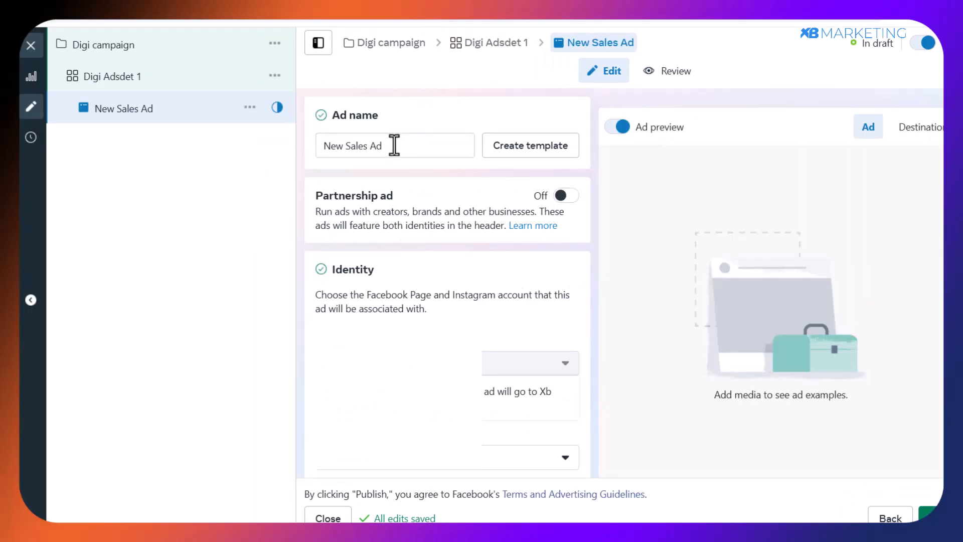
left_click_drag(394, 145, 337, 146)
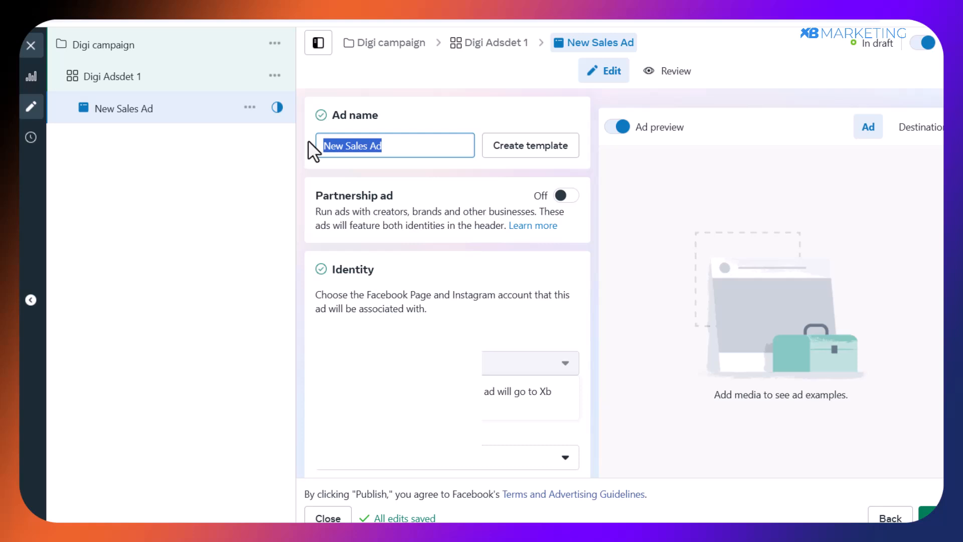
type("Digi st creative")
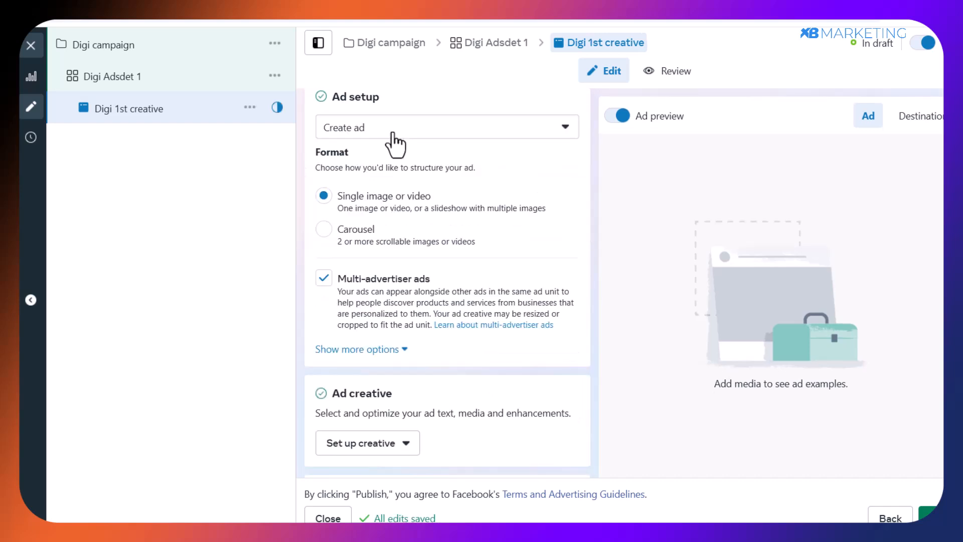
left_click(394, 131)
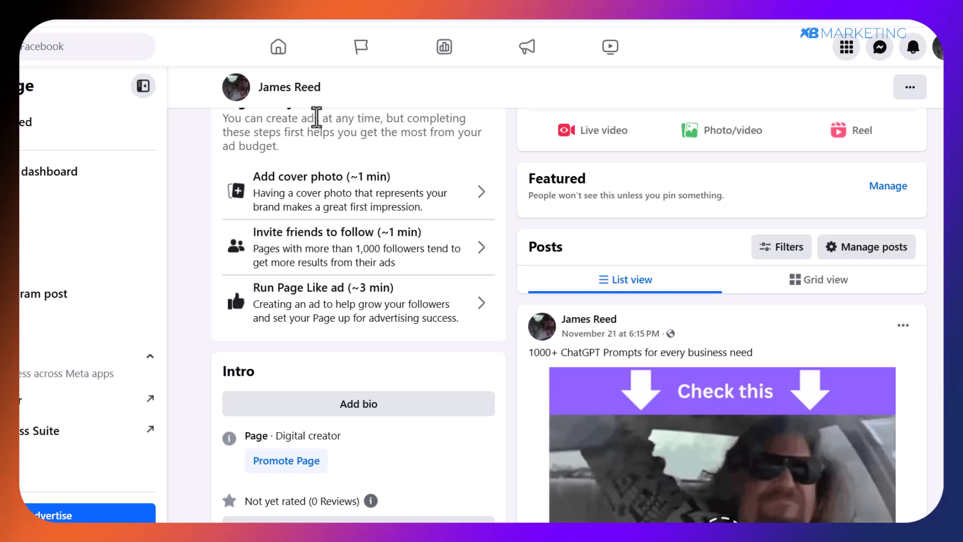
Examine the example Facebook Page's "1000+ ChatGPT Prompts for every business need" post, including its GIF creative and caption.
scroll(316, 118, "down", 5)
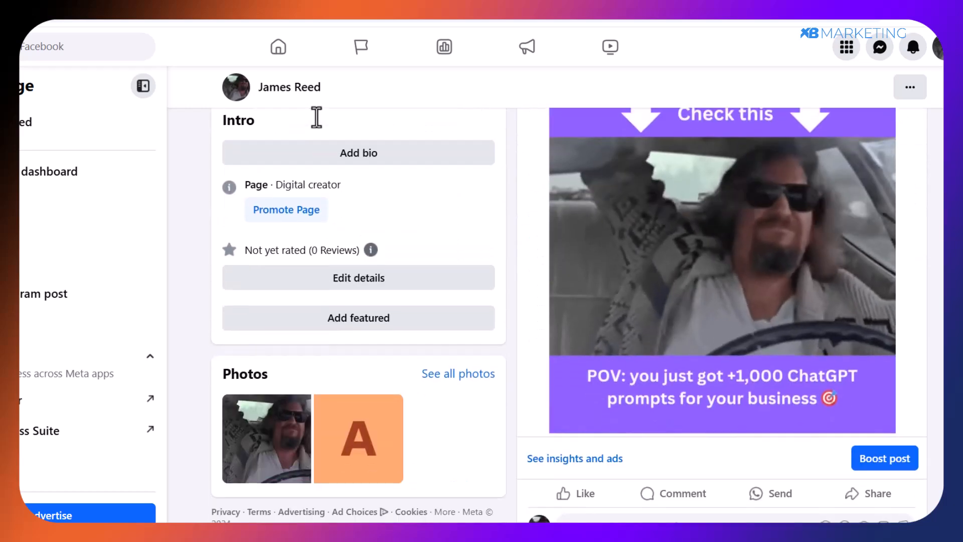
scroll(316, 118, "up", 3)
scroll(316, 118, "down", 1)
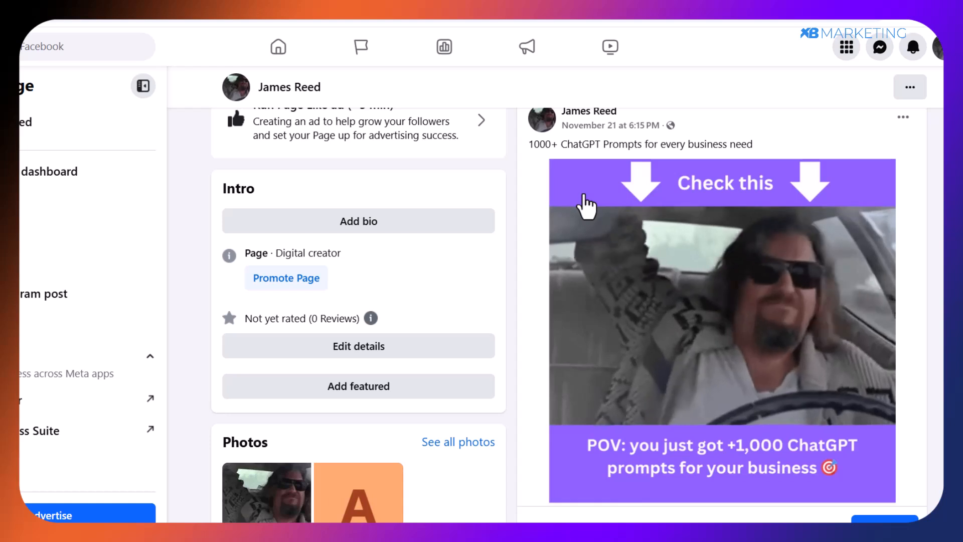
scroll(569, 315, "down", 1)
scroll(570, 315, "up", 1)
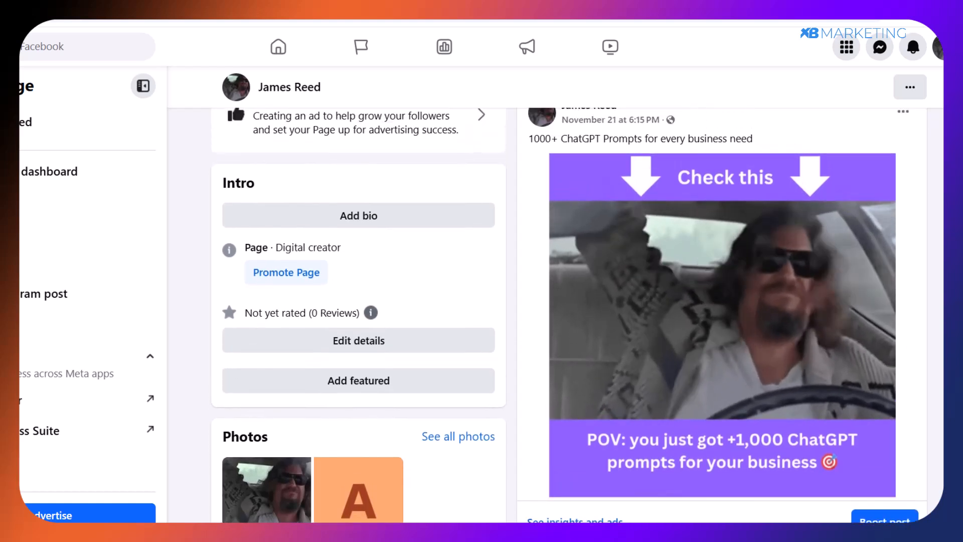
scroll(569, 315, "up", 1)
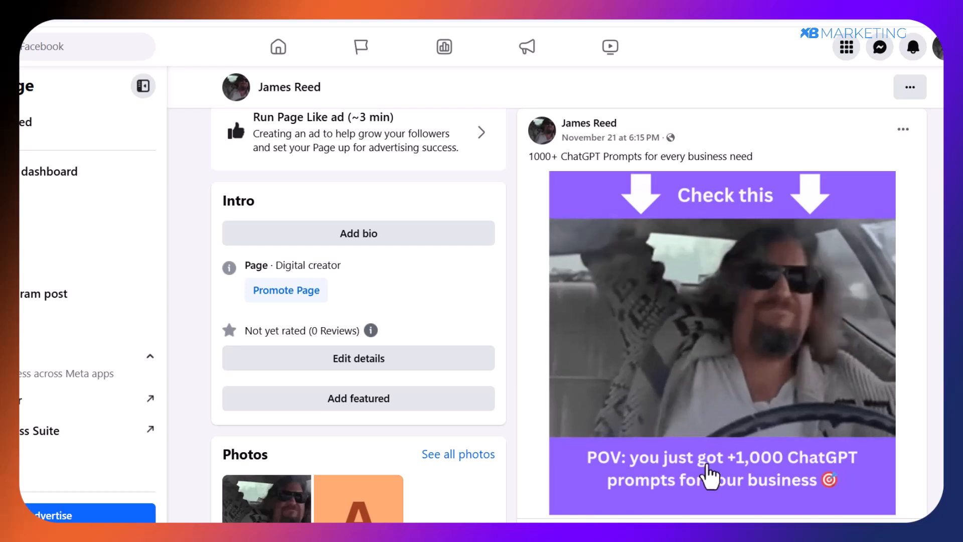
scroll(728, 468, "down", 2)
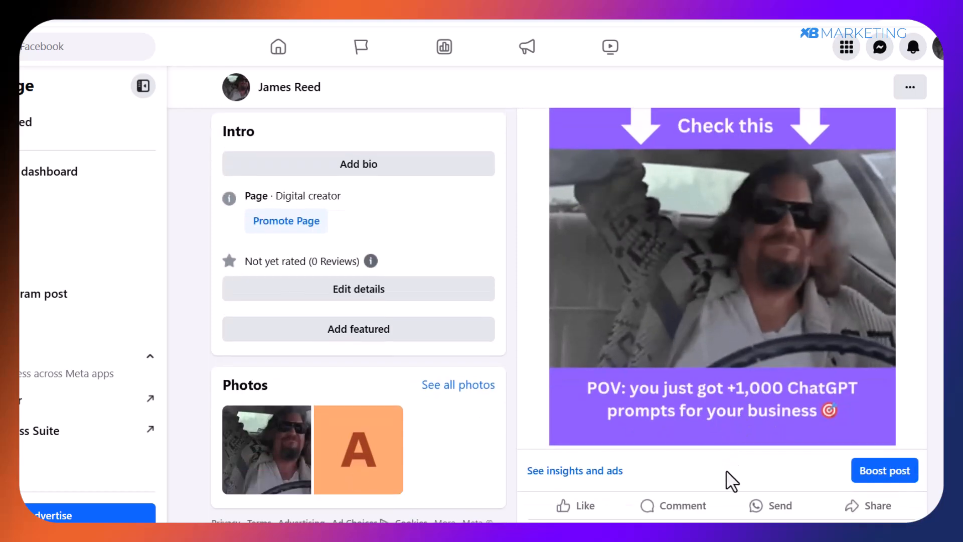
scroll(721, 454, "up", 2)
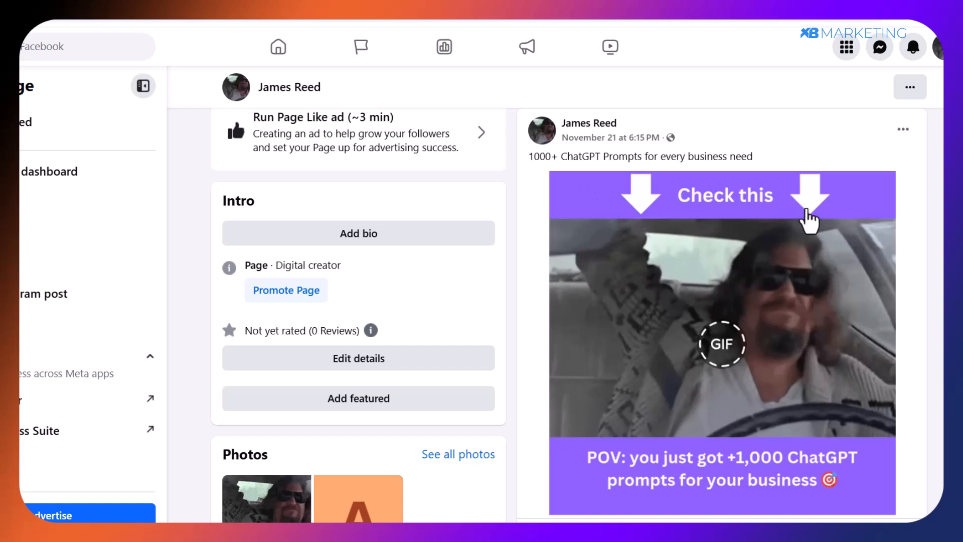
left_click(723, 345)
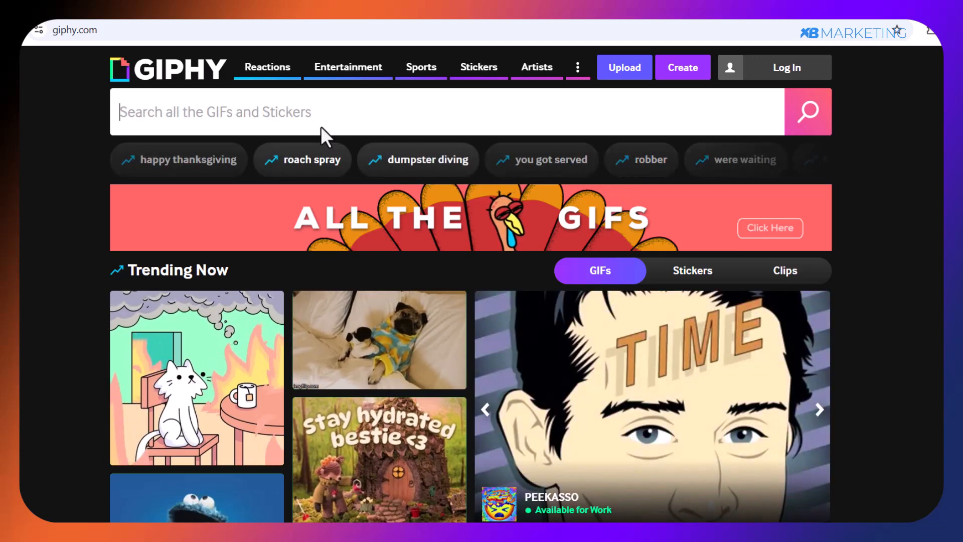
Switch to GIPHY and search it for "happy" GIFs.
left_click(315, 116)
type("ha")
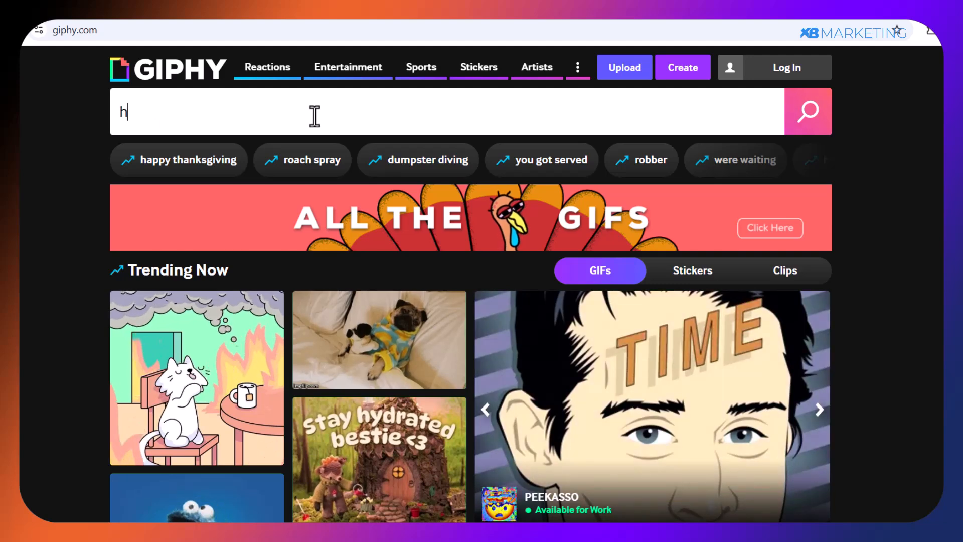
type("ppy")
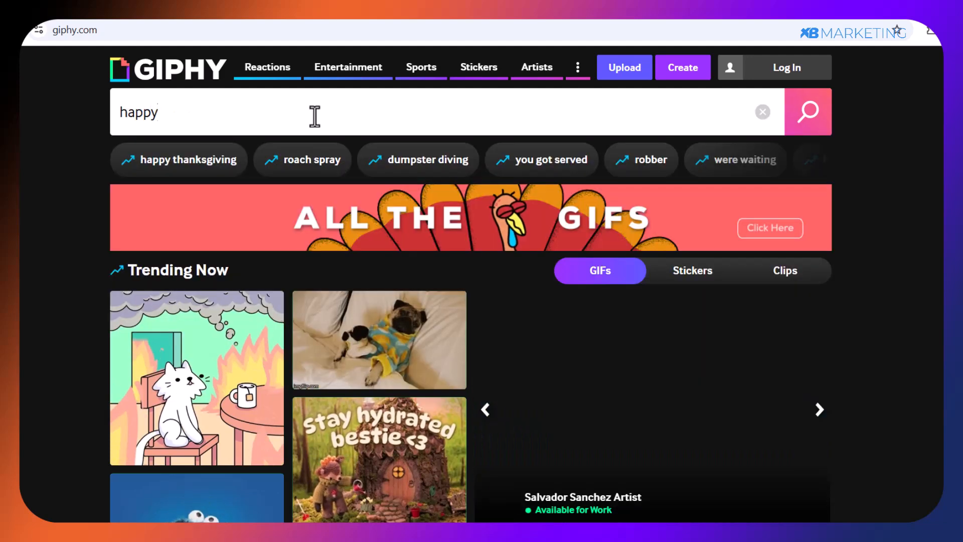
key("Return")
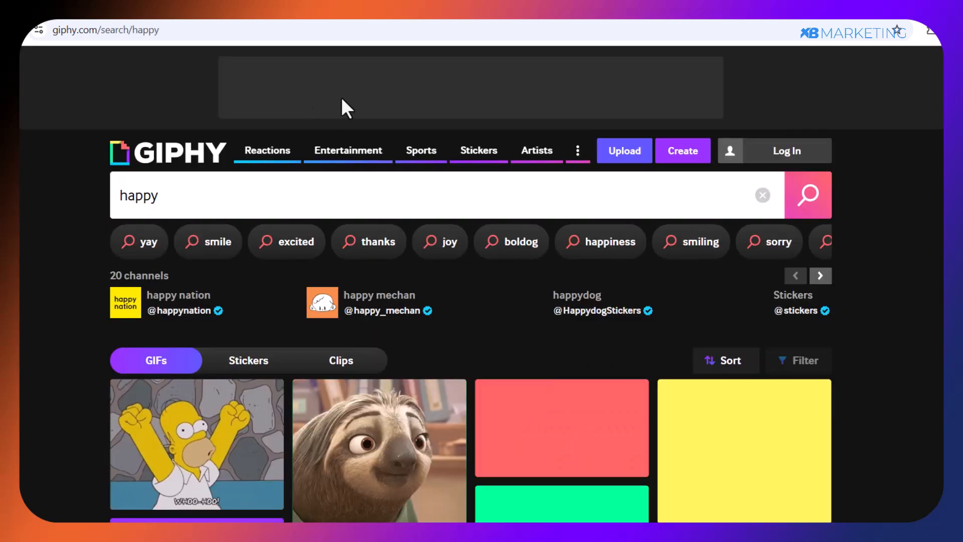
Open the Universal Pictures GIF of the man with sunglasses in a car and copy its page address.
scroll(386, 181, "down", 5)
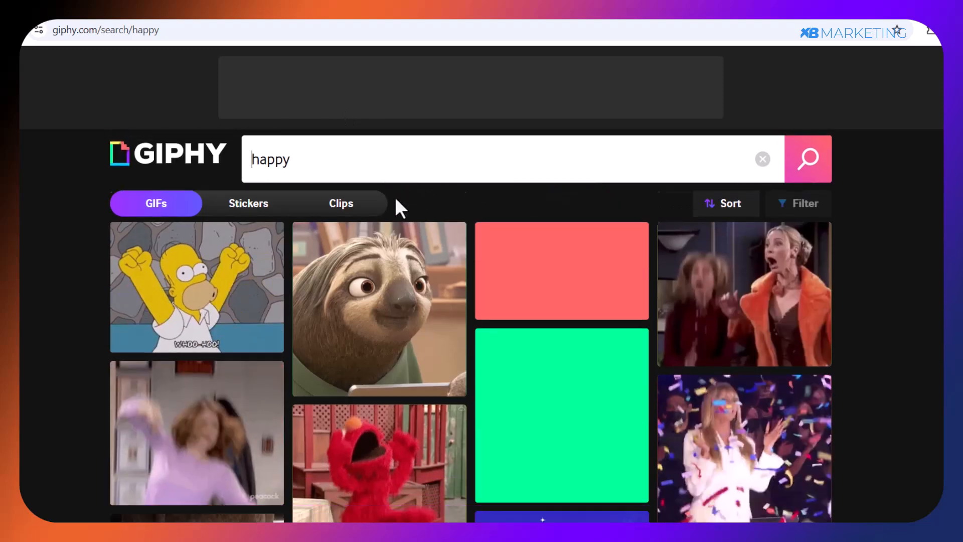
scroll(421, 216, "down", 10)
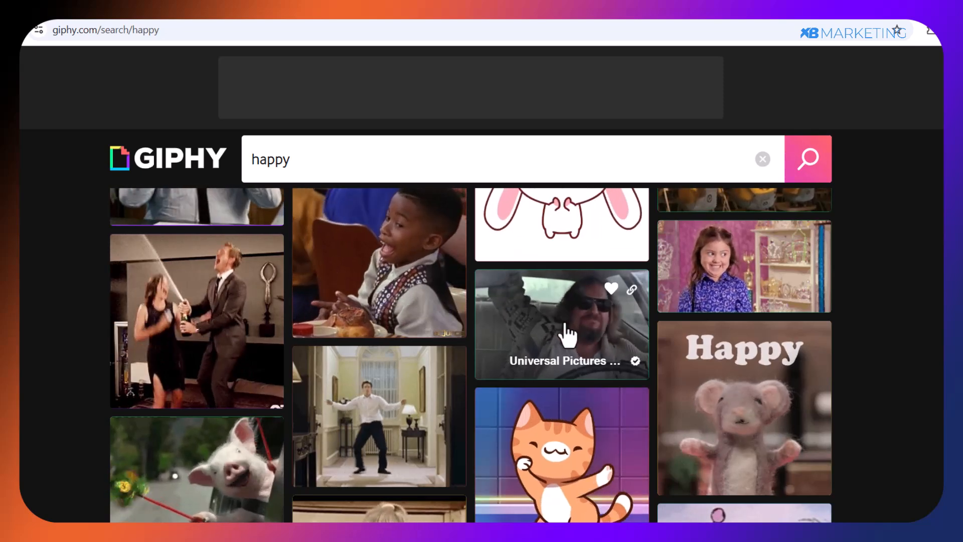
left_click(565, 328)
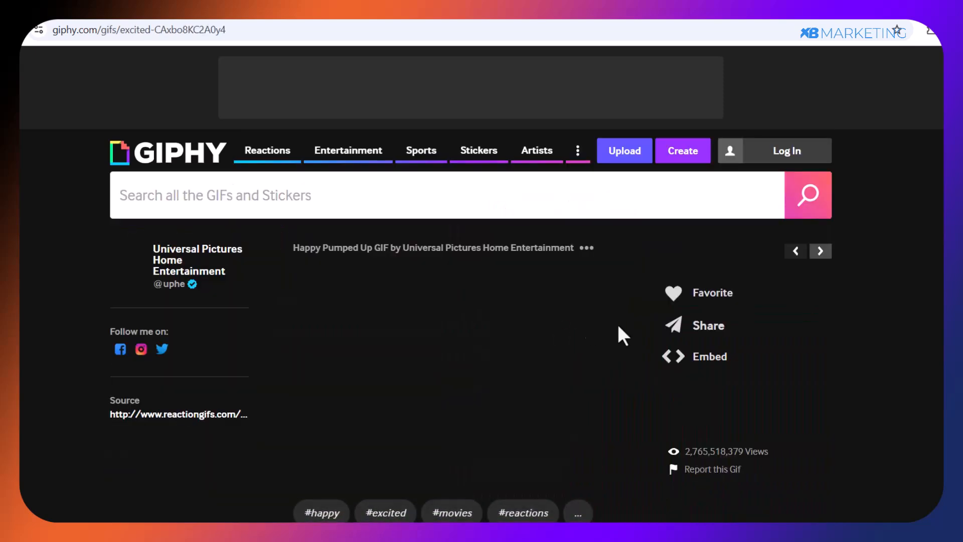
left_click(107, 31)
key("ctrl+c")
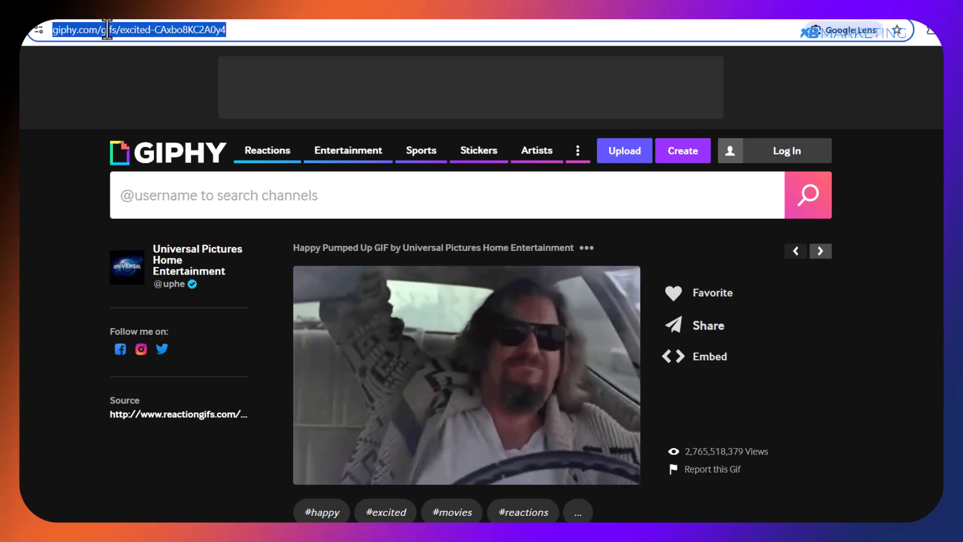
Find the Maxime Lafarie Giphy Downloader on Google, load the copied GIF link there and save the GIF.
left_click(64, 84)
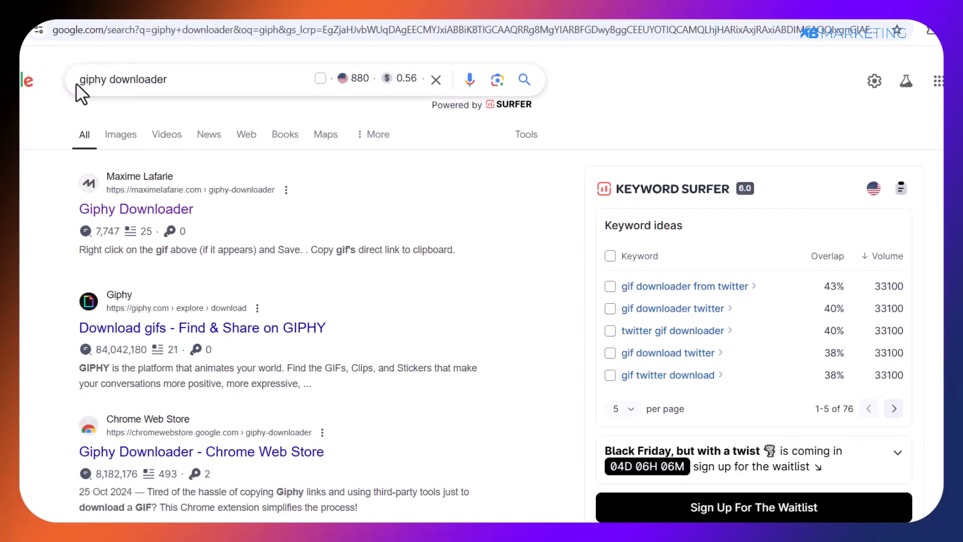
left_click(181, 211)
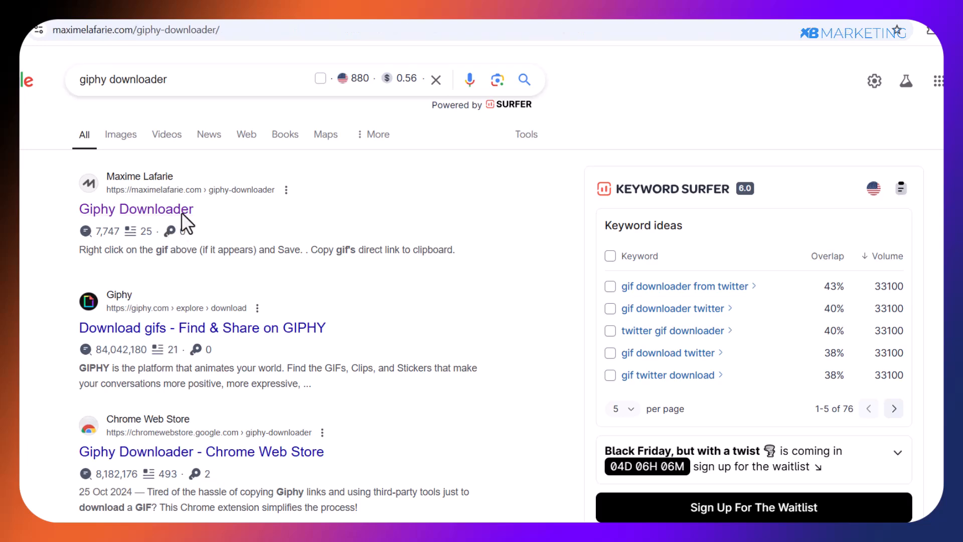
left_click(365, 255)
key("ctrl+v")
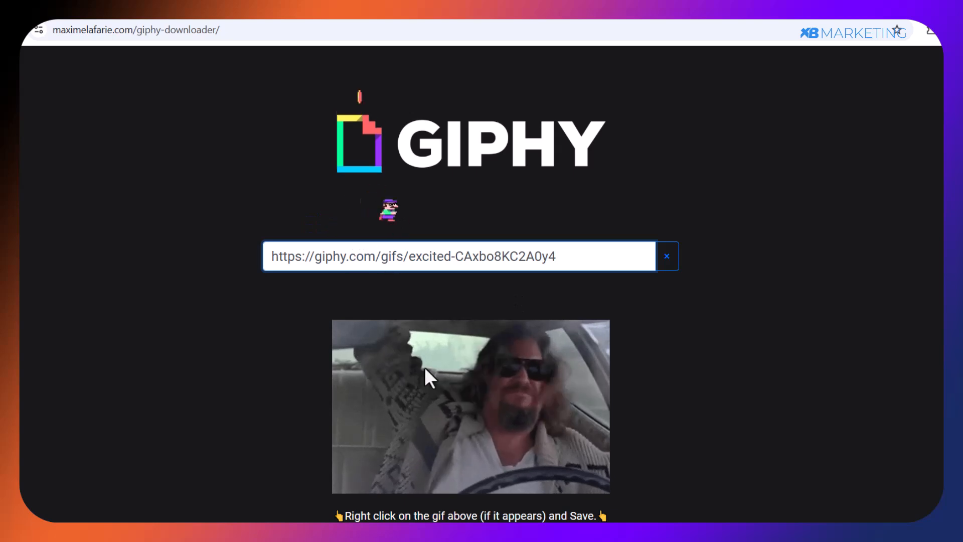
right_click(425, 366)
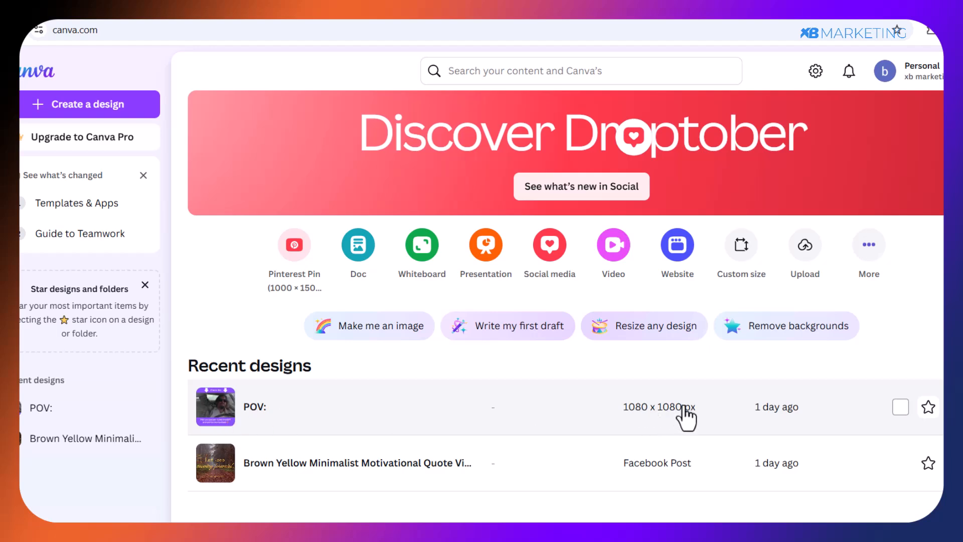
Switch to Canva, open the "POV:" design and reposition its arrow, the "Check this" headline and the POV caption.
left_click(231, 415)
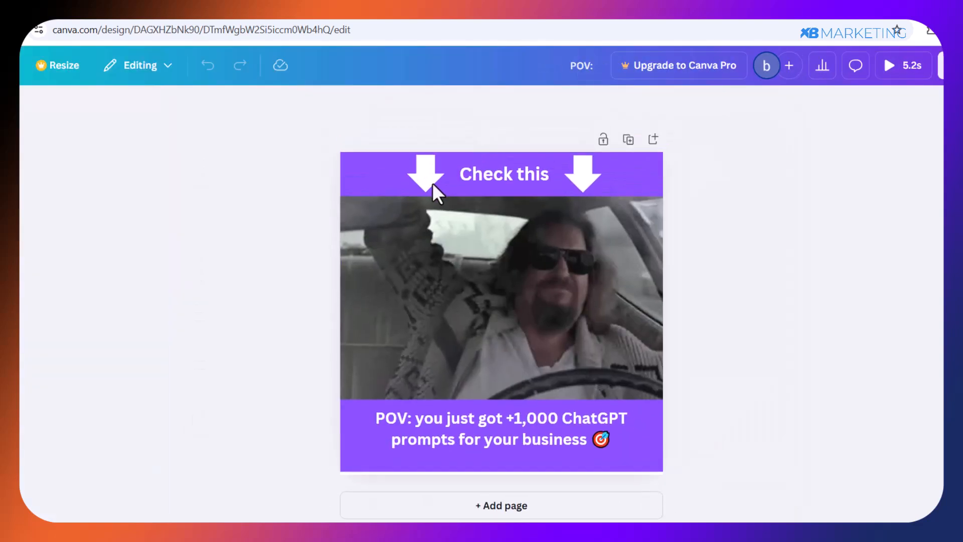
left_click(484, 311)
left_click(426, 173)
left_click_drag(414, 171, 407, 171)
left_click_drag(590, 175, 590, 179)
left_click_drag(514, 179, 500, 179)
left_click(501, 435)
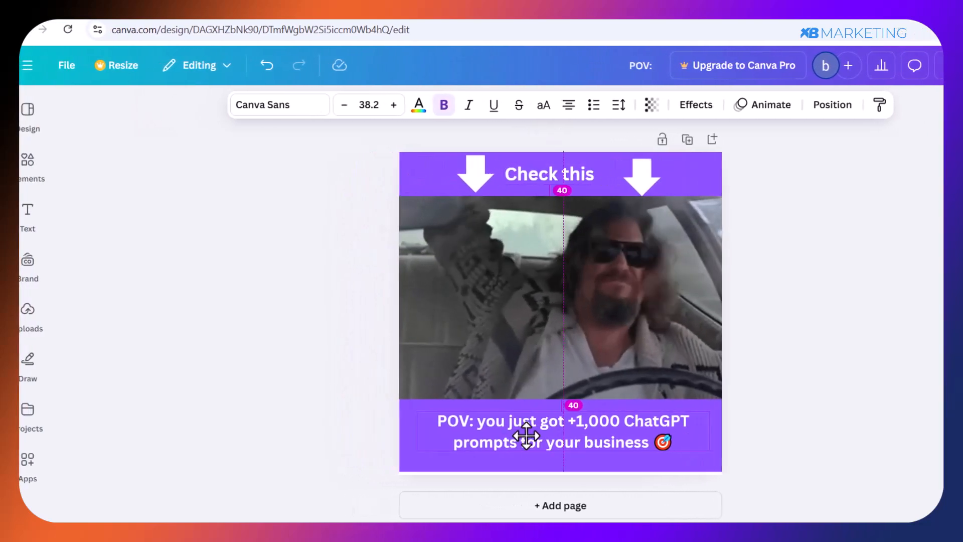
Look over the elements and text styles available for building the ad creative.
left_click(31, 213)
left_click(31, 162)
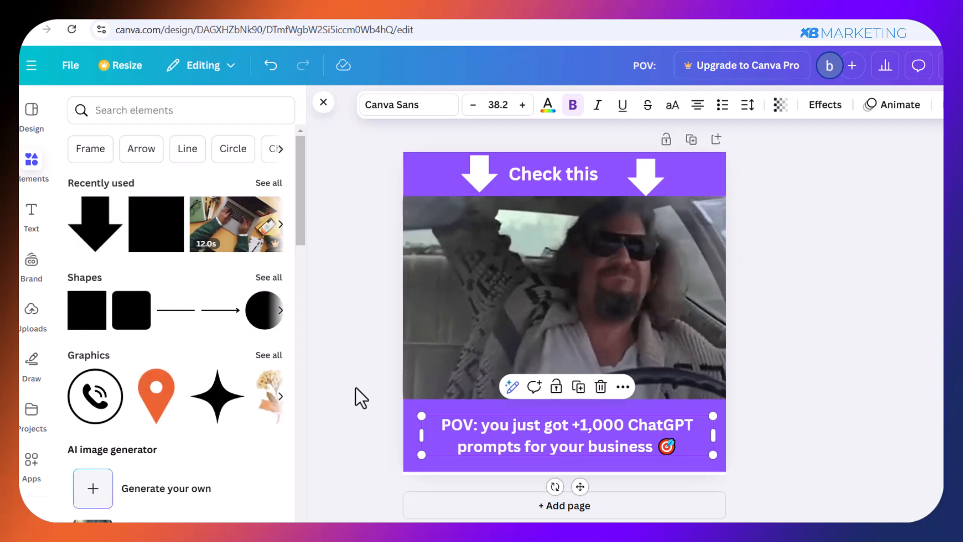
left_click(30, 214)
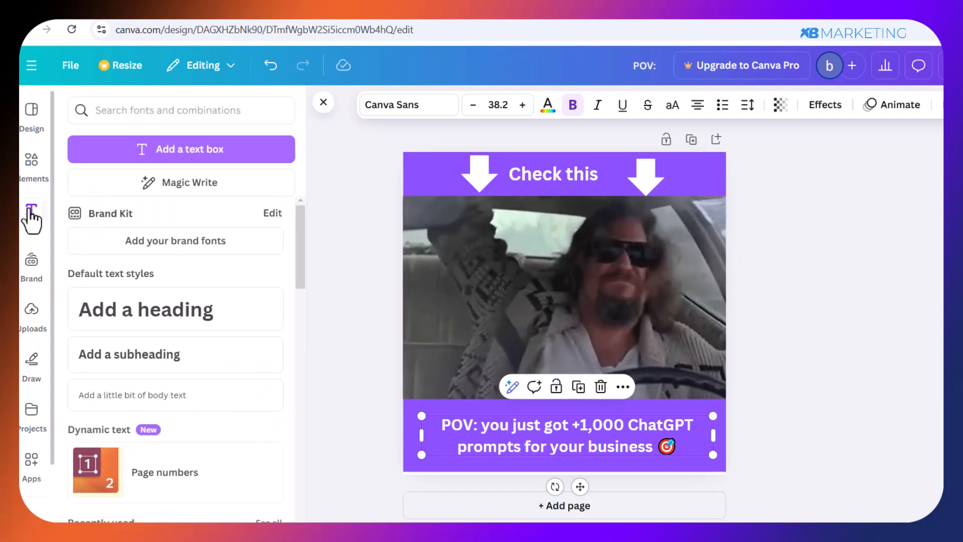
left_click(838, 383)
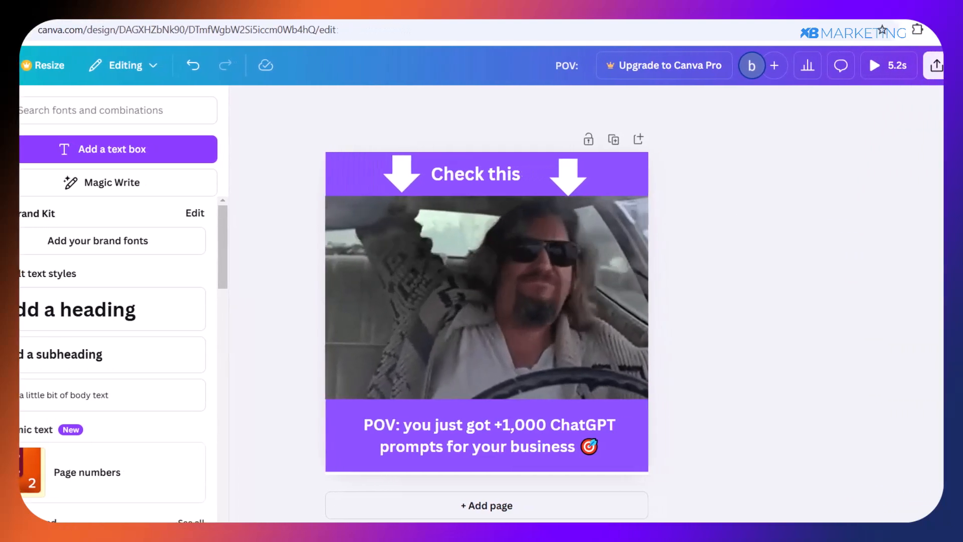
Open the download settings of the "POV:" design and set the file type to GIF.
left_click(911, 67)
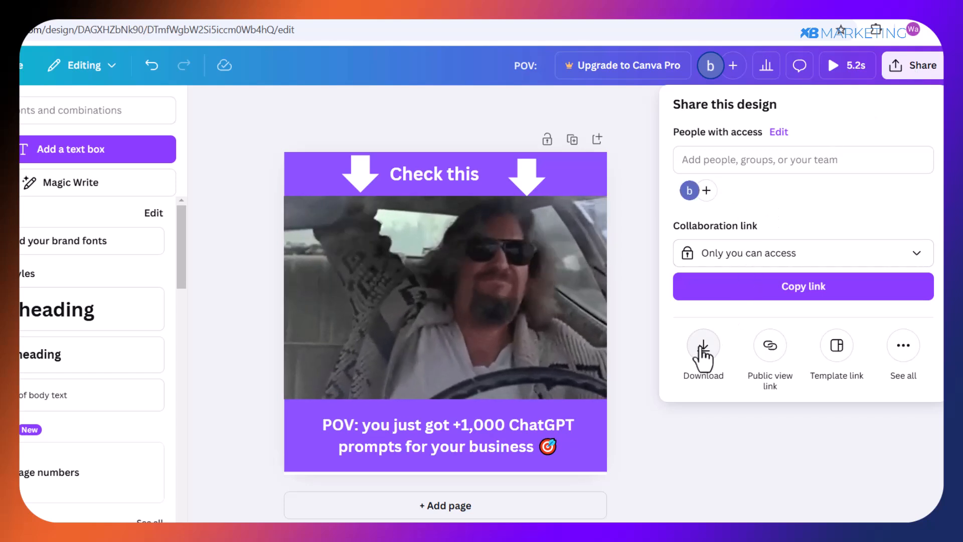
left_click(703, 346)
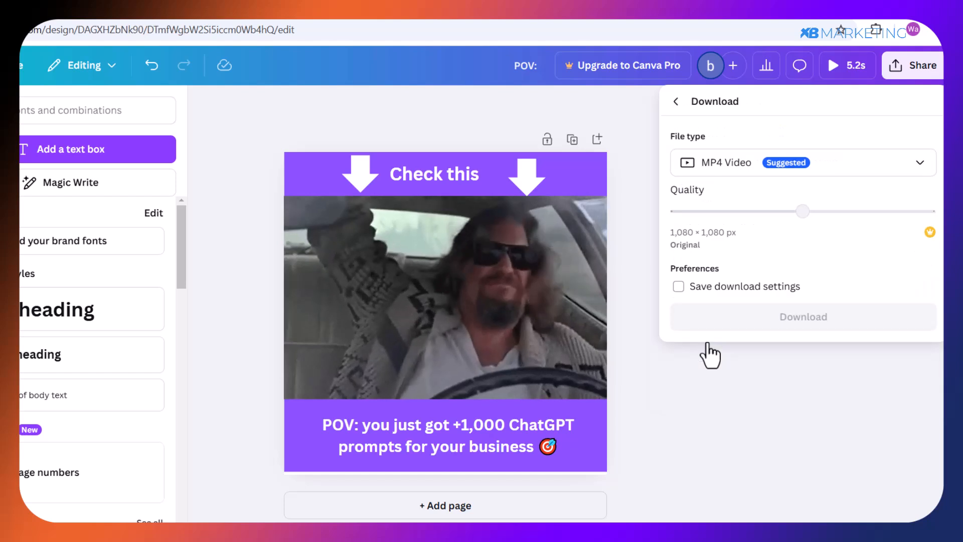
left_click(725, 168)
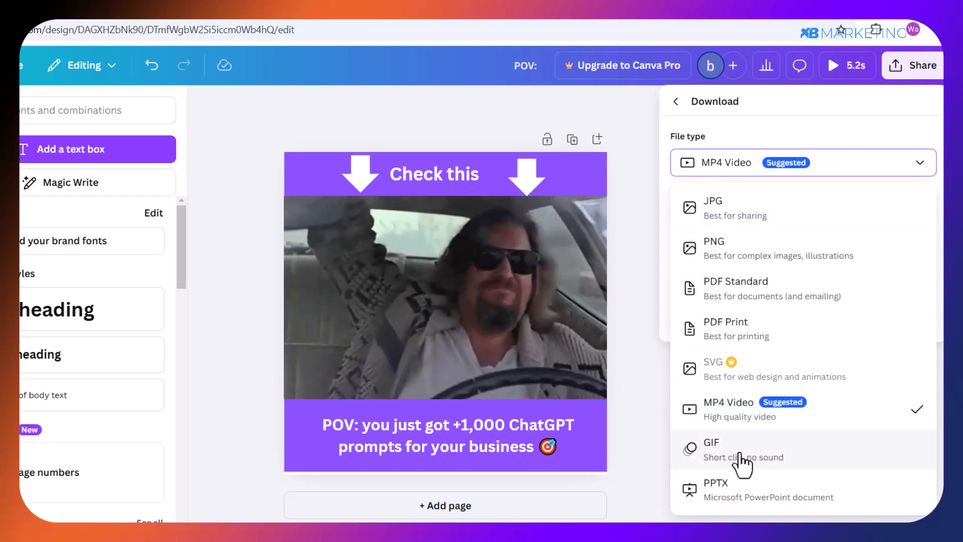
left_click(738, 451)
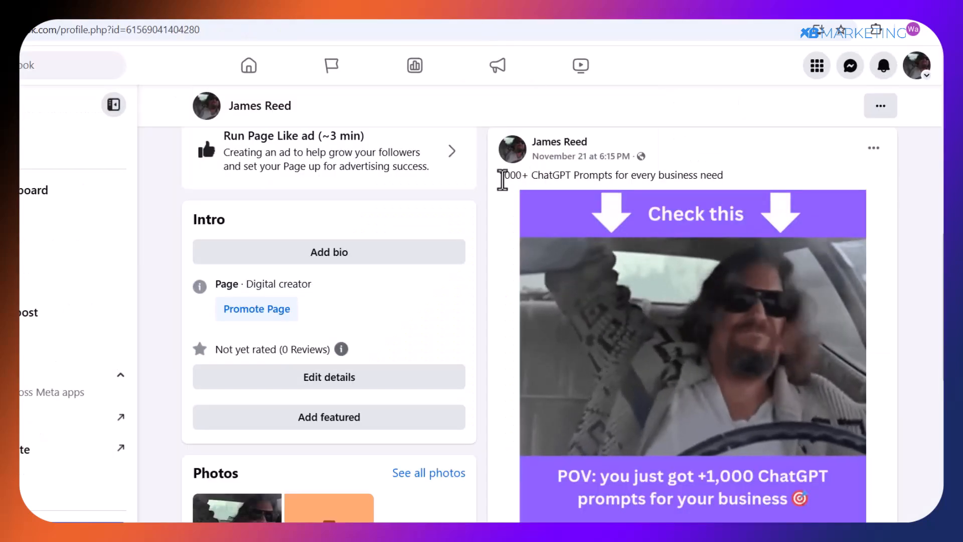
On the Facebook Page, check the post caption "1000+ ChatGPT Prompts for every business need" and copy the numeric ID from the page address.
left_click_drag(500, 175, 730, 189)
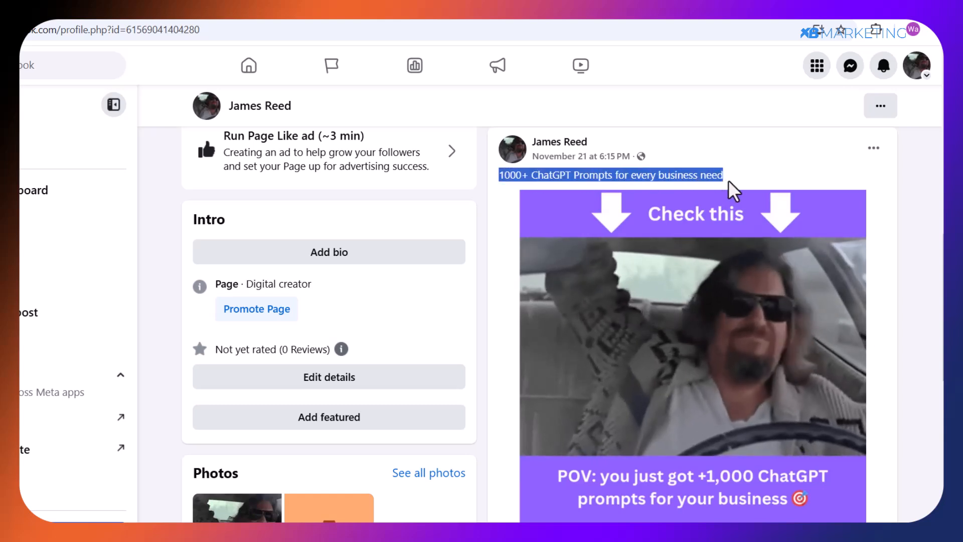
left_click(735, 187)
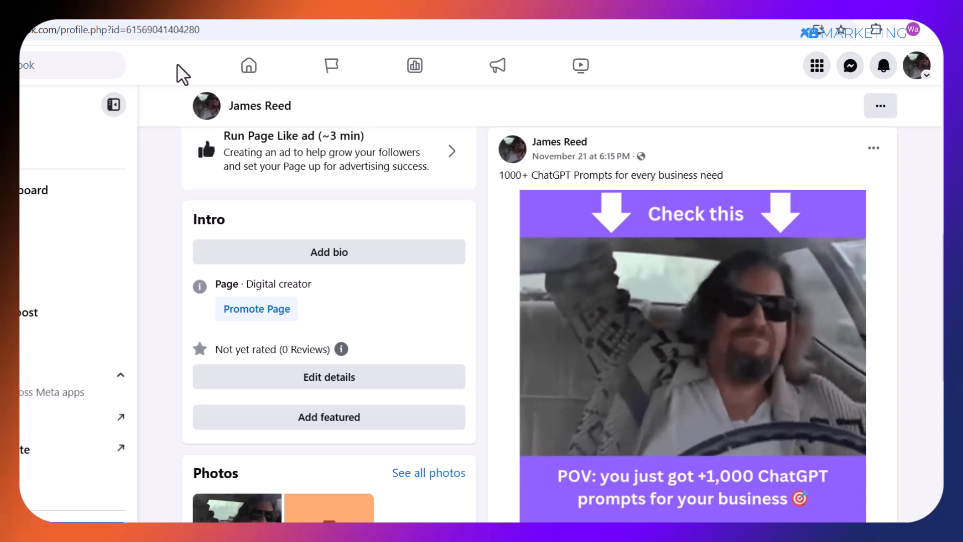
left_click_drag(123, 31, 219, 33)
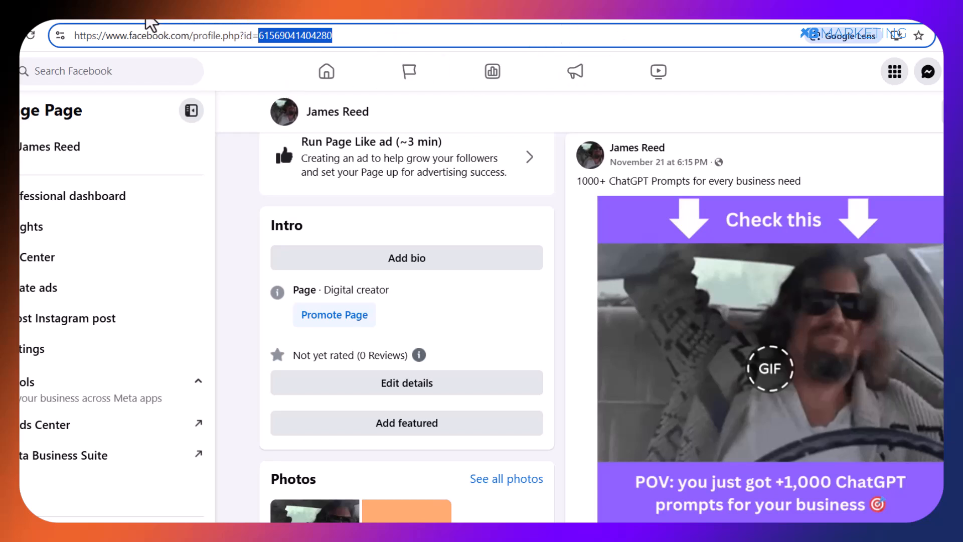
Switch to Ads Manager, set the Digi 1st creative ad to use an existing post, and submit the copied ID as its post ID.
left_click(142, 16)
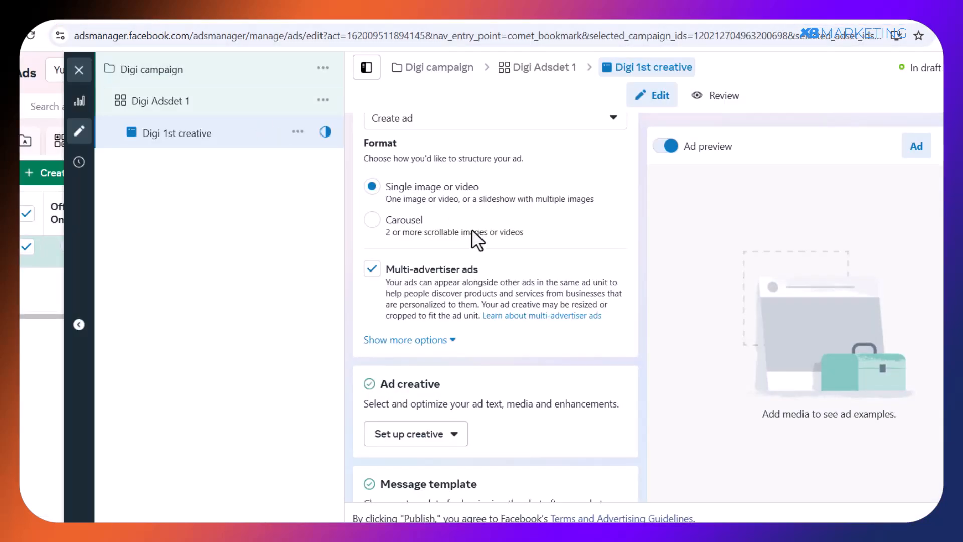
left_click(414, 122)
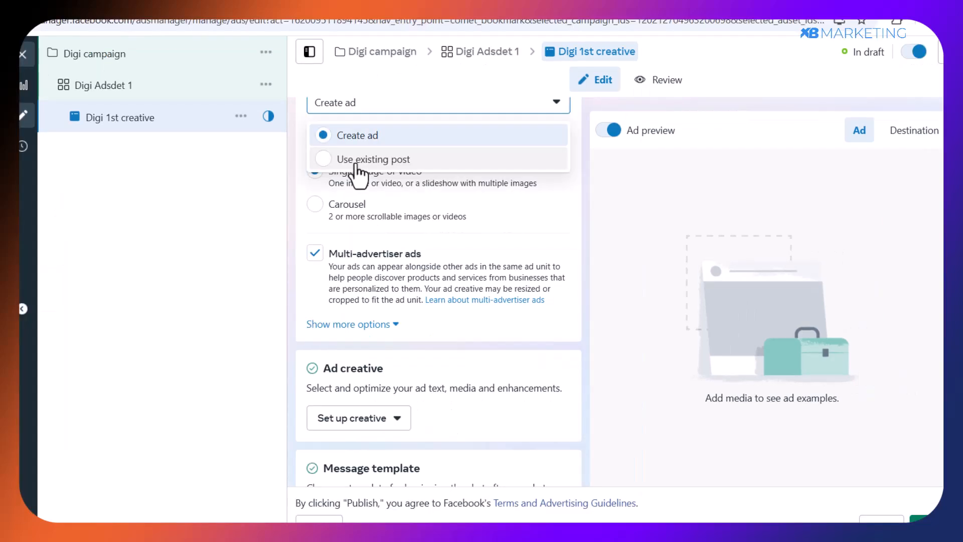
left_click(373, 159)
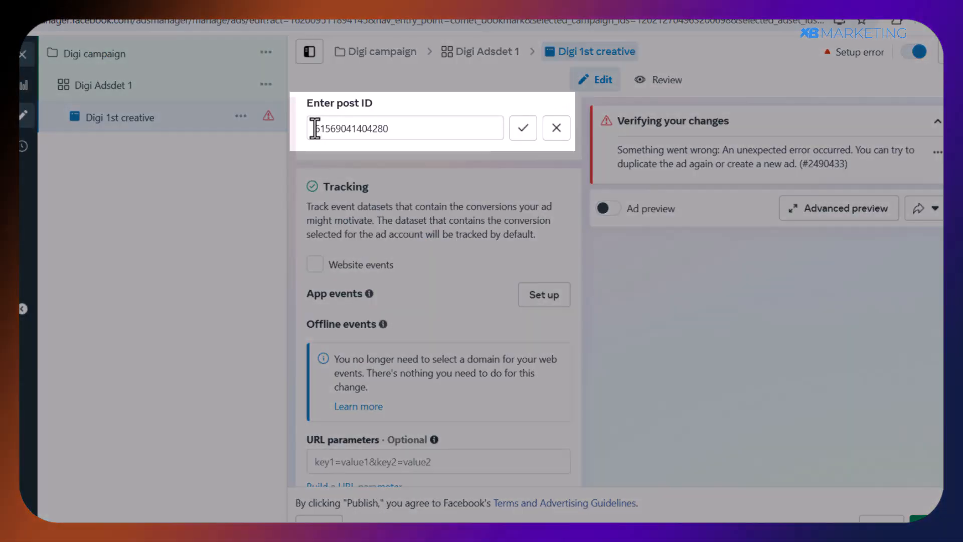
left_click_drag(315, 128, 430, 129)
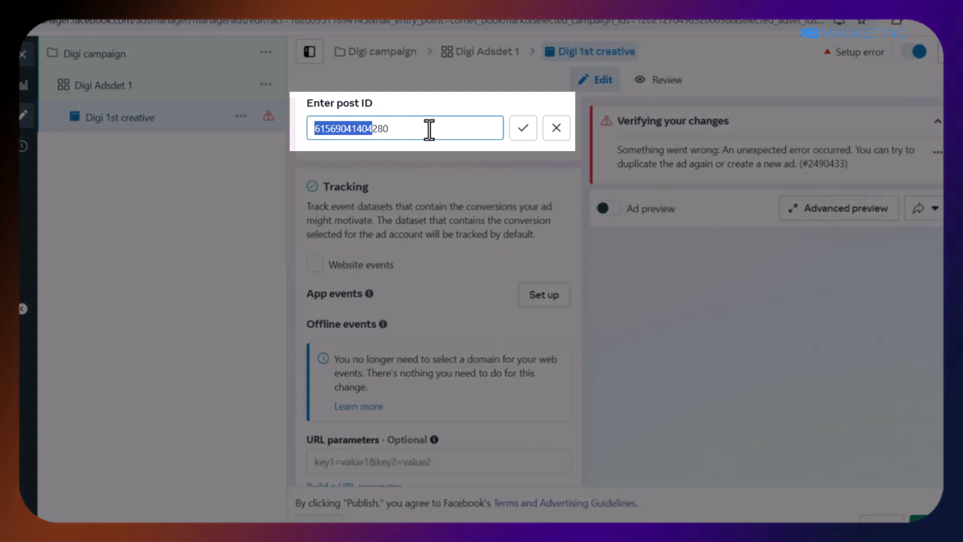
left_click(521, 129)
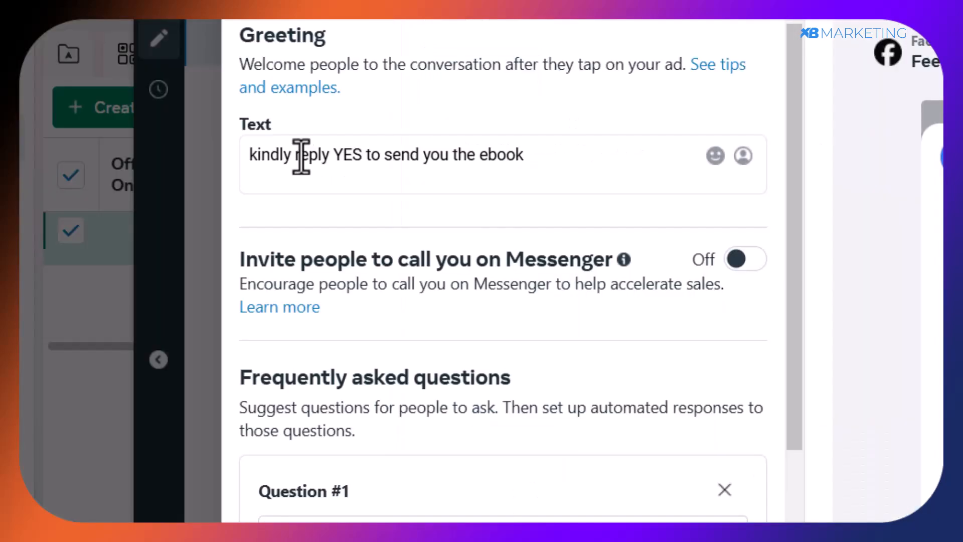
Check the greeting "kindly reply YES to send you the ebook" in the message template and remove the suggested frequently asked questions.
triple_click(572, 170)
left_click(572, 171)
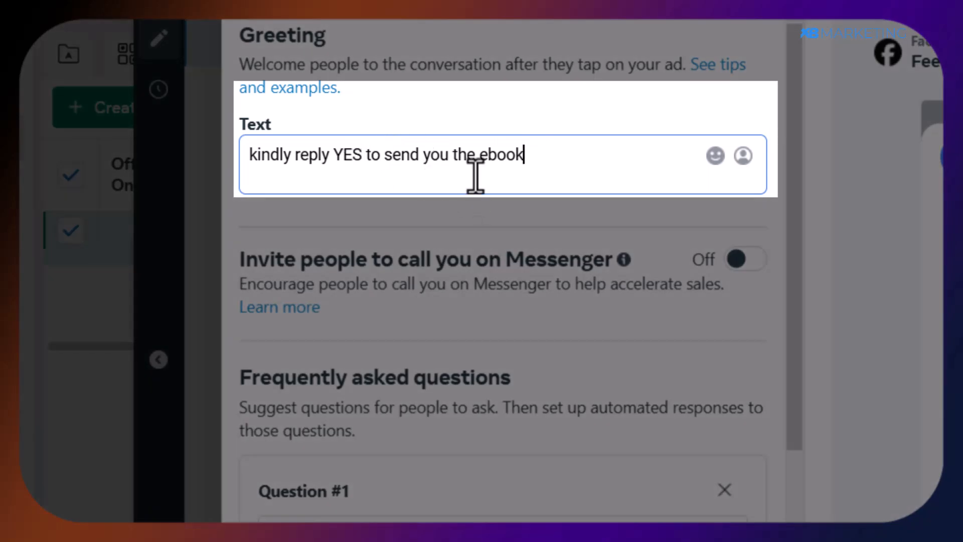
scroll(583, 254, "down", 2)
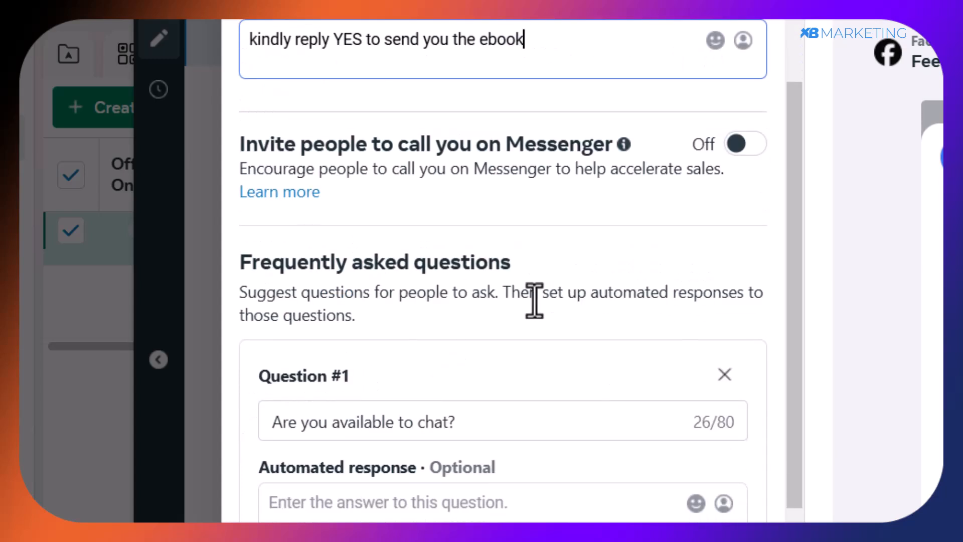
left_click(723, 379)
scroll(722, 351, "down", 2)
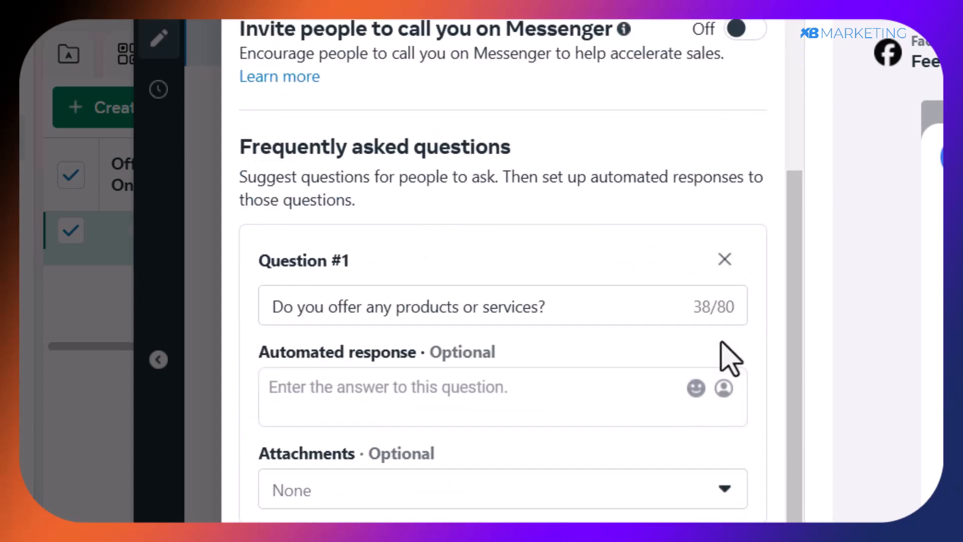
left_click(723, 264)
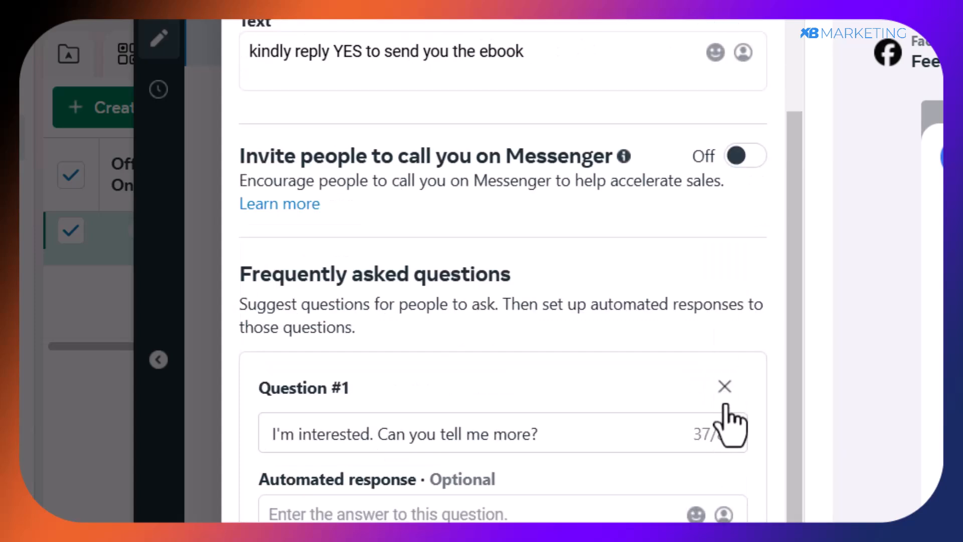
left_click(723, 387)
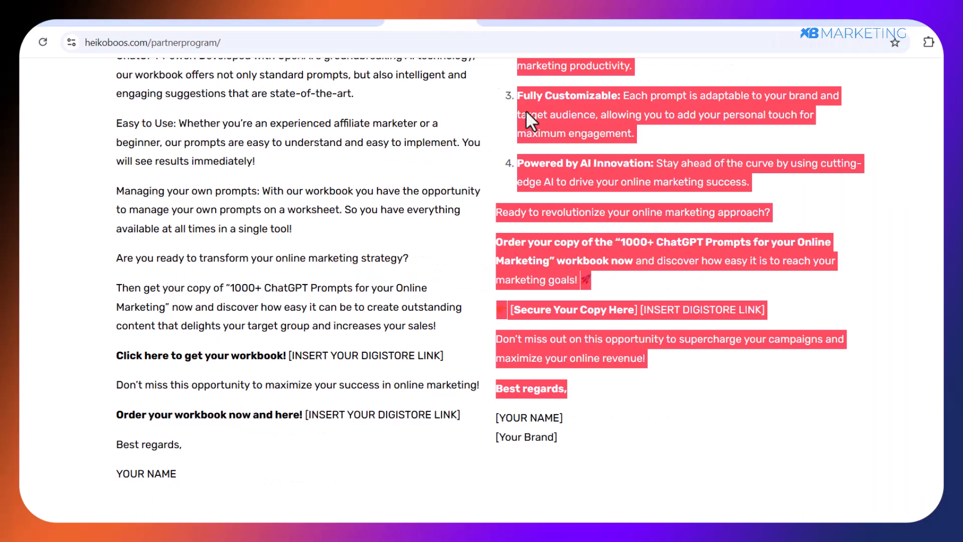
Examine the Mail 2 template on the heikoboos.com partner program page, including its [NAME] and [INSERT DIGISTORE LINK] placeholders.
scroll(632, 181, "up", 5)
left_click(677, 185)
scroll(677, 184, "up", 4)
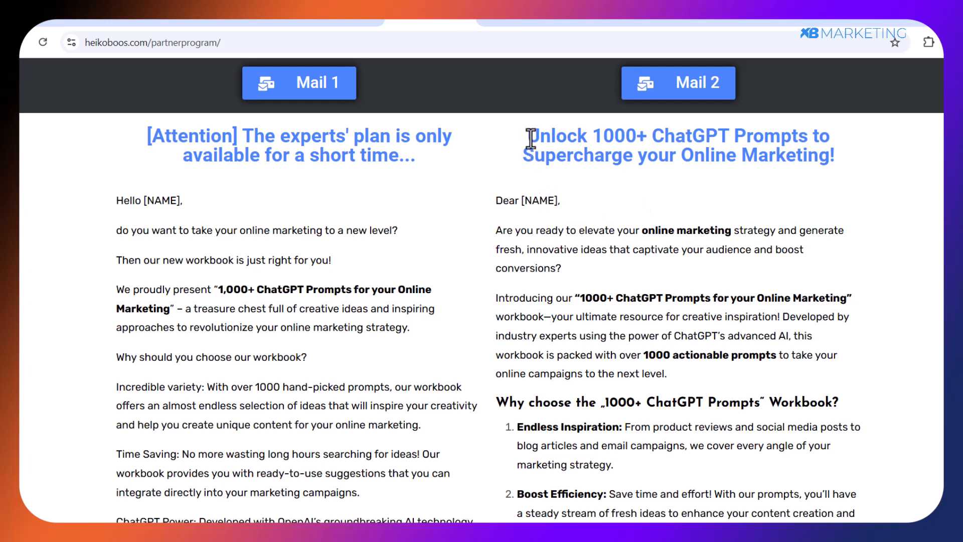
left_click_drag(497, 201, 559, 201)
left_click(537, 196)
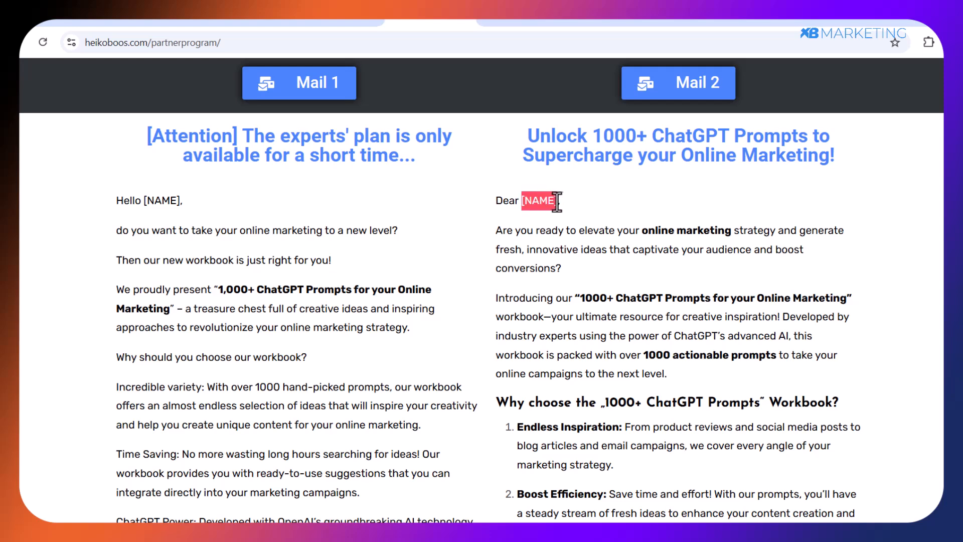
scroll(516, 229, "down", 9)
left_click_drag(772, 311, 514, 317)
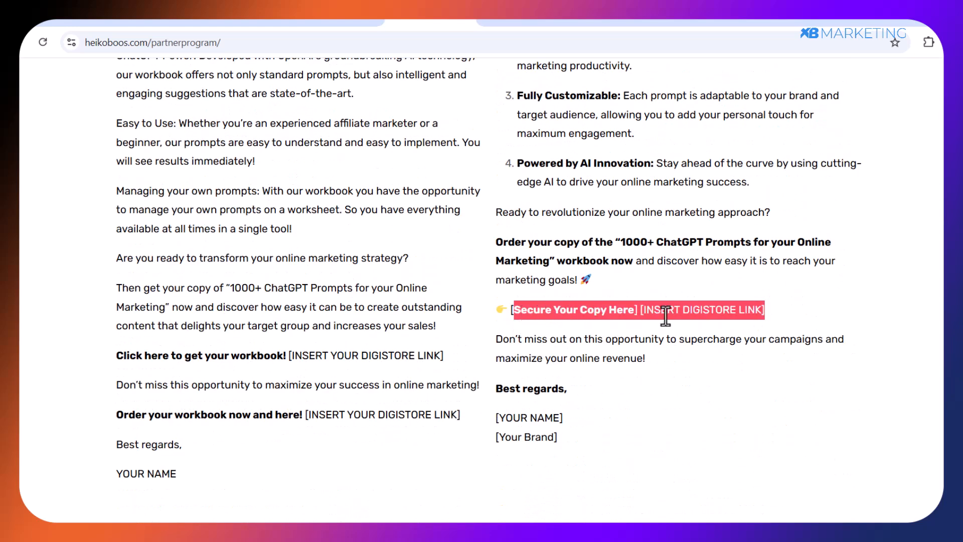
left_click(723, 284)
left_click_drag(642, 309, 787, 318)
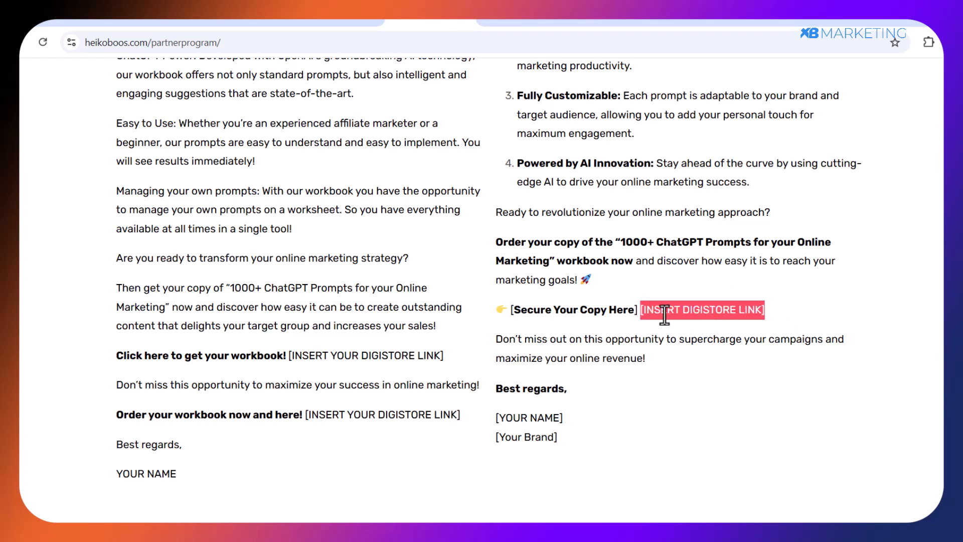
Return to the Digistore24 offer "1000+ ChatGPT Prompts for Affiliate Marketing" and choose to promote it.
left_click(252, 22)
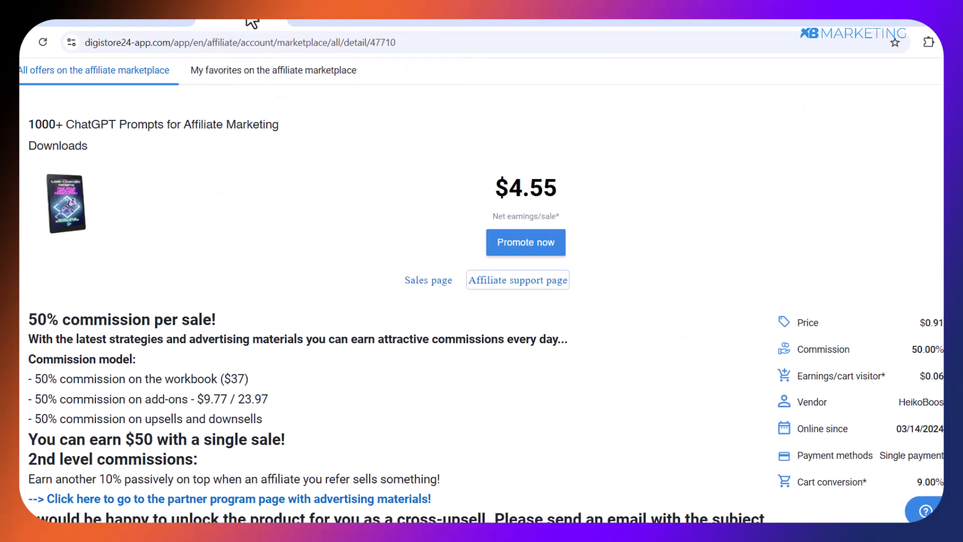
left_click(525, 246)
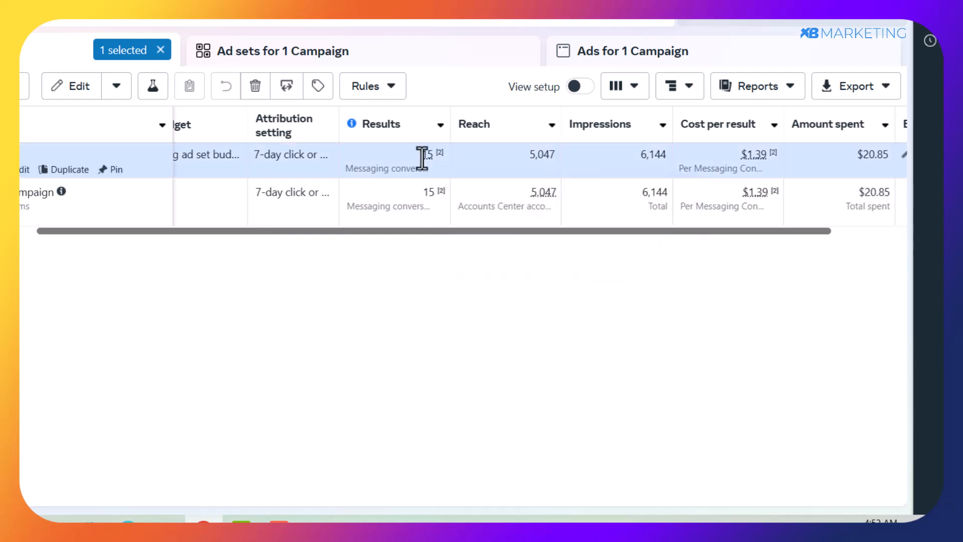
Examine the campaign's results and cost per result in Ads Manager.
mouse_move(423, 158)
mouse_move(756, 157)
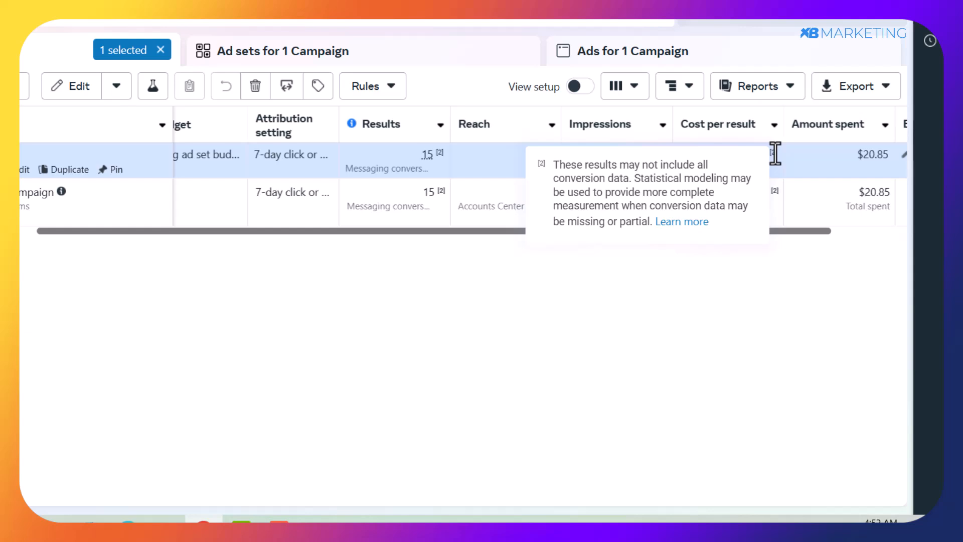